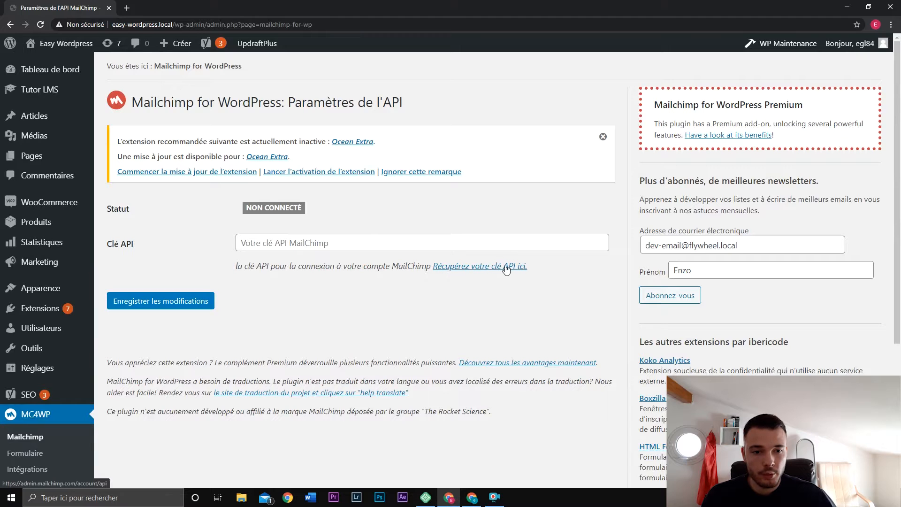
# Generate a second Mailchimp API key on the API keys page and copy it.
pyautogui.click(507, 267)
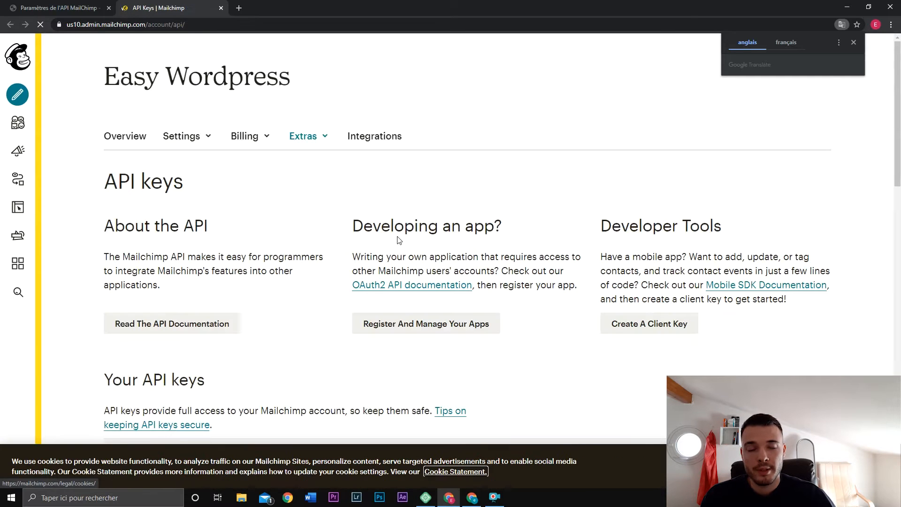
pyautogui.scroll(-4, 342, 222)
pyautogui.scroll(-1, 347, 222)
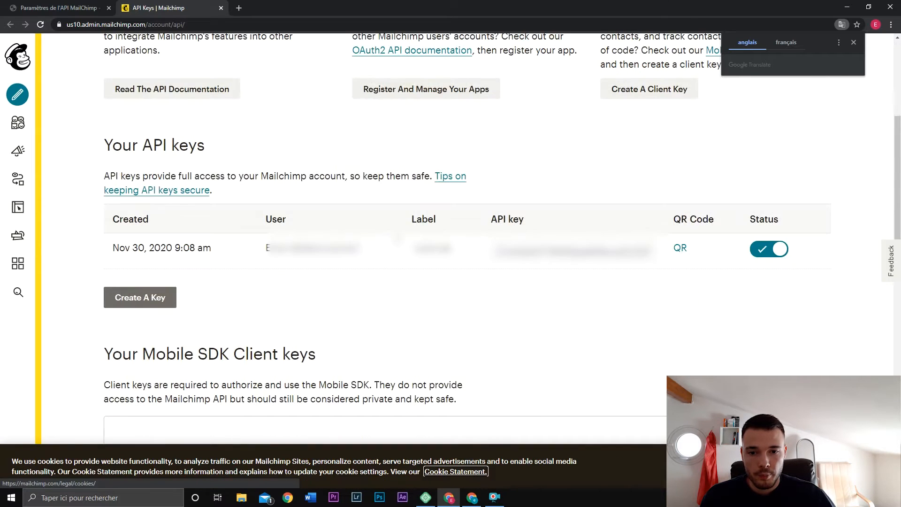
pyautogui.click(143, 299)
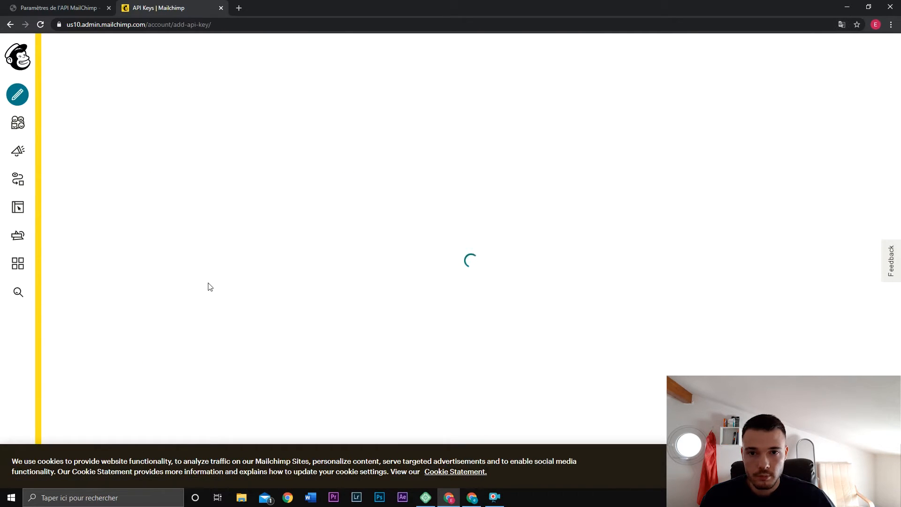
pyautogui.scroll(-5, 278, 282)
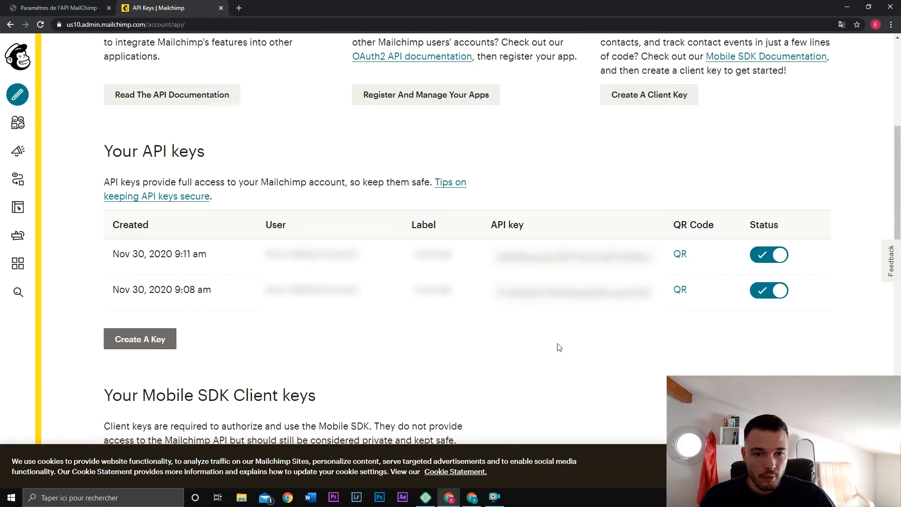
pyautogui.click(574, 257)
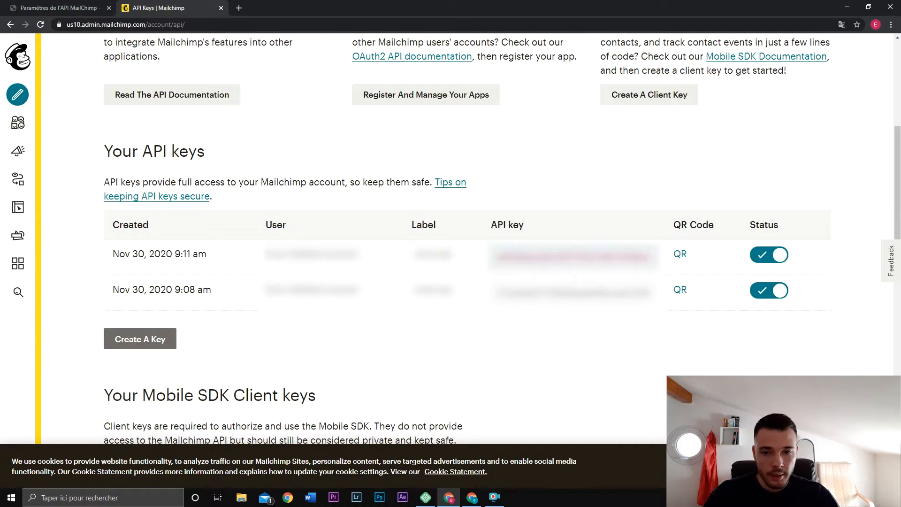
# Paste the new key into Clé API and save, confirming the Easy Wordpress list with 8 subscribers.
pyautogui.click(89, 6)
pyautogui.click(238, 243)
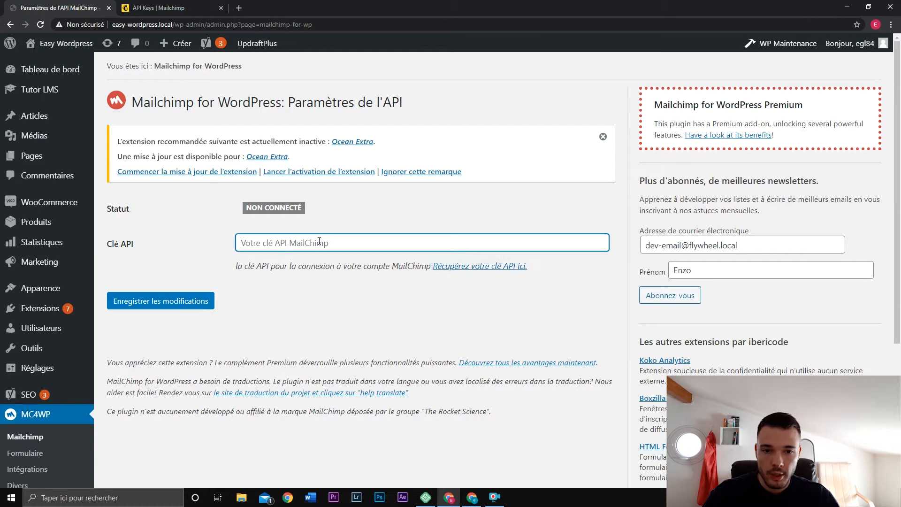
pyautogui.hotkey('ctrl', 'v')
pyautogui.click(202, 303)
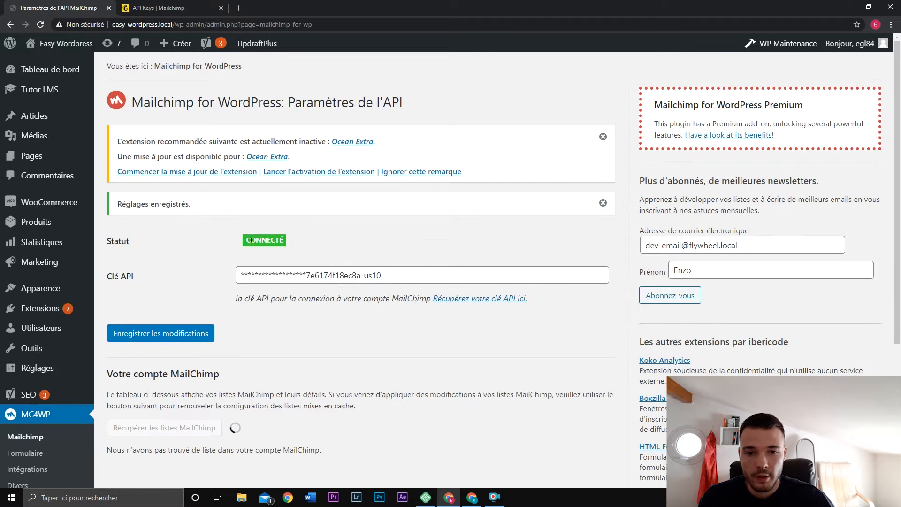
pyautogui.scroll(-4, 402, 268)
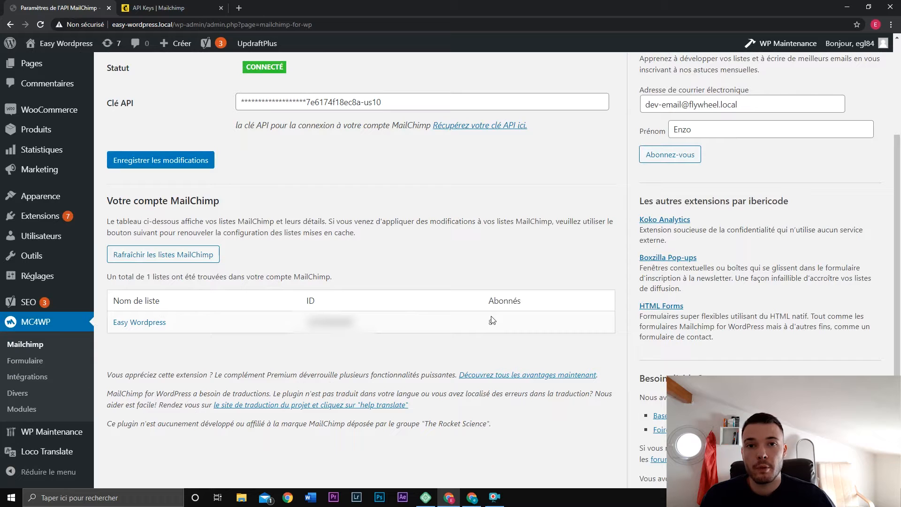
pyautogui.scroll(-1, 498, 310)
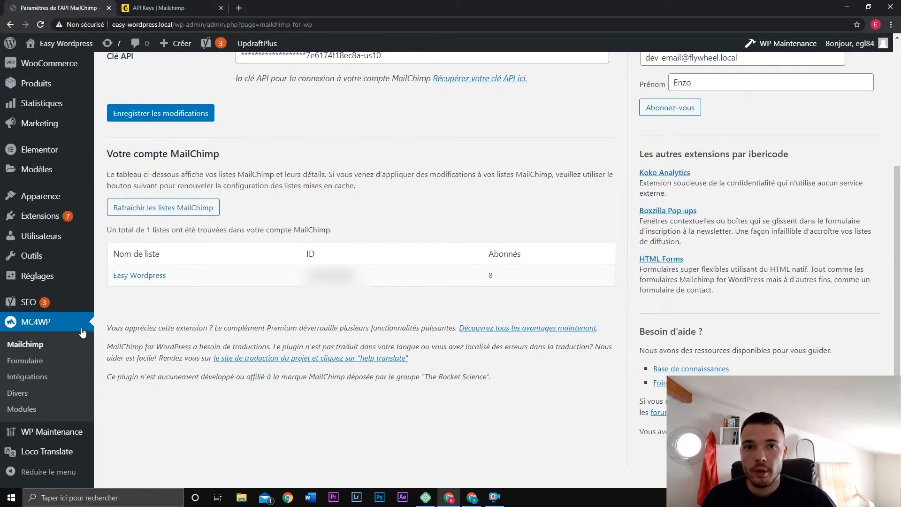
# Add a new MC4WP form named 'Newsletter' linked to the Easy Wordpress list.
pyautogui.click(45, 364)
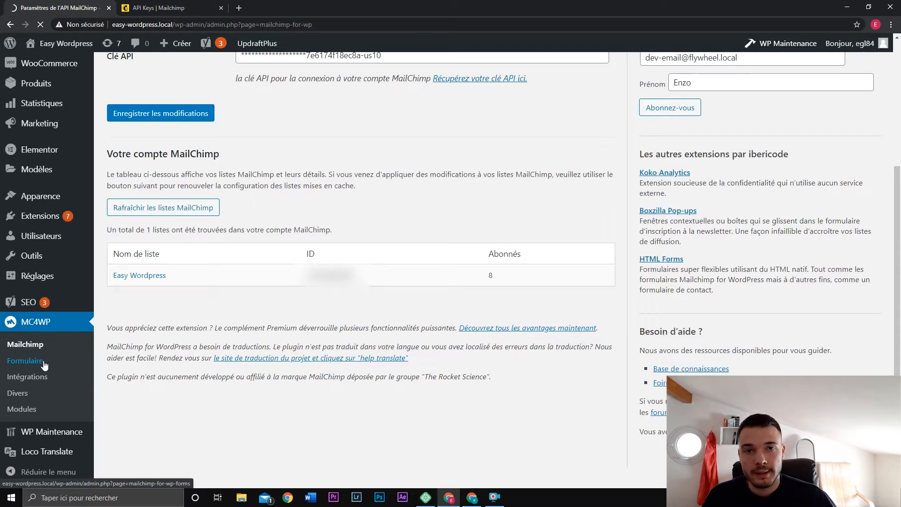
pyautogui.click(270, 190)
pyautogui.write('Newslett')
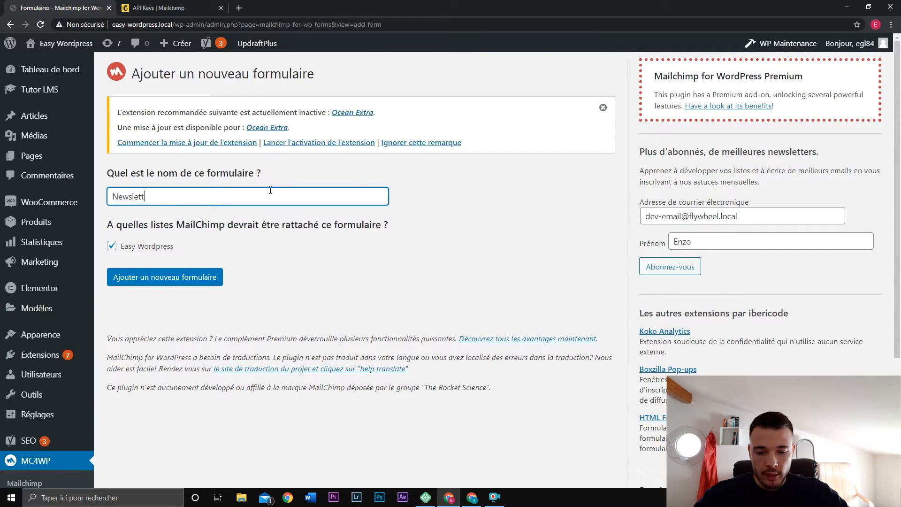
pyautogui.write('er')
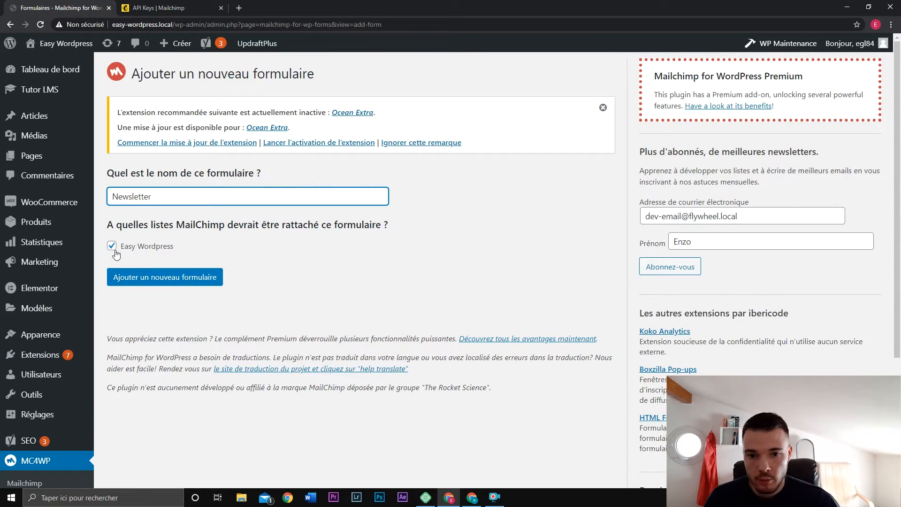
pyautogui.click(198, 279)
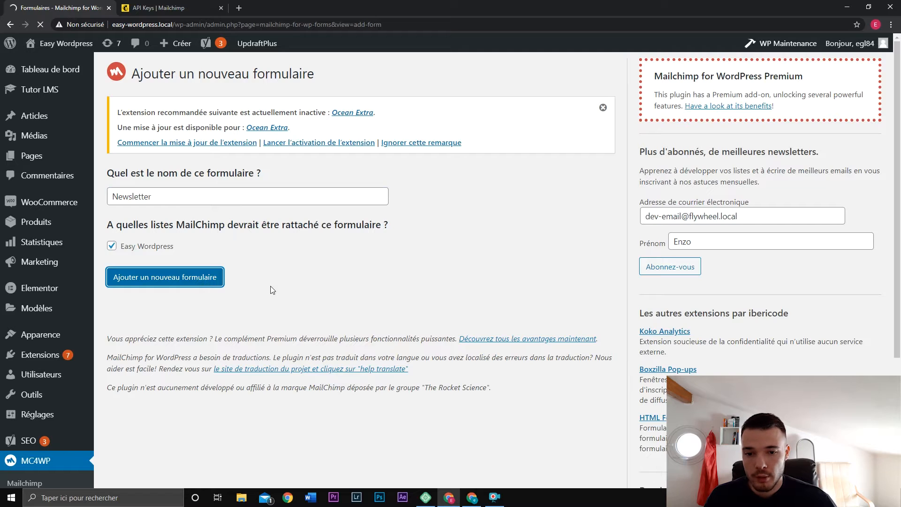
pyautogui.scroll(-3, 416, 280)
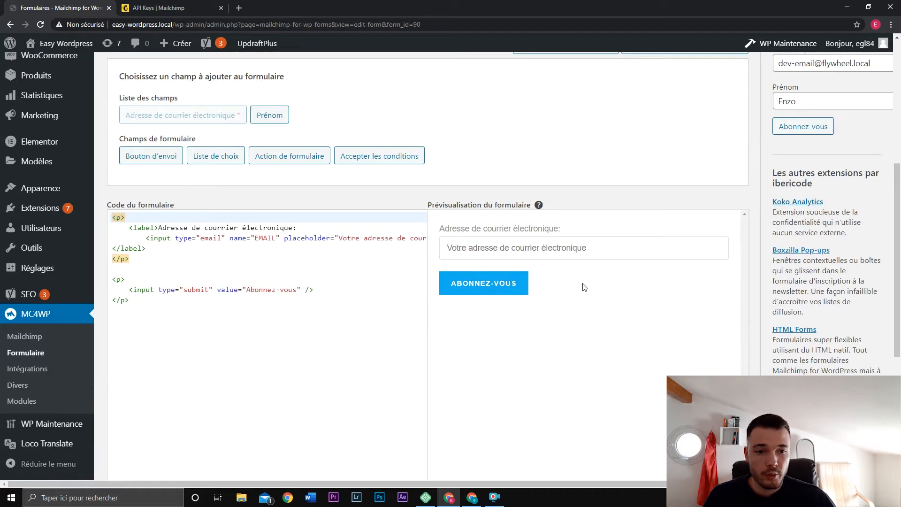
# Insert a required Prénom field with placeholder 'Entrez votre prénom' above the email field.
pyautogui.scroll(1, 591, 281)
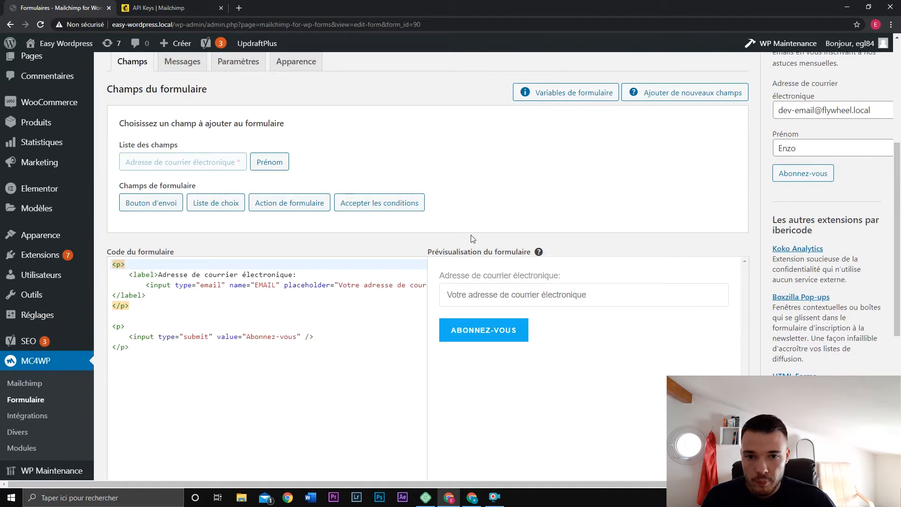
pyautogui.click(270, 162)
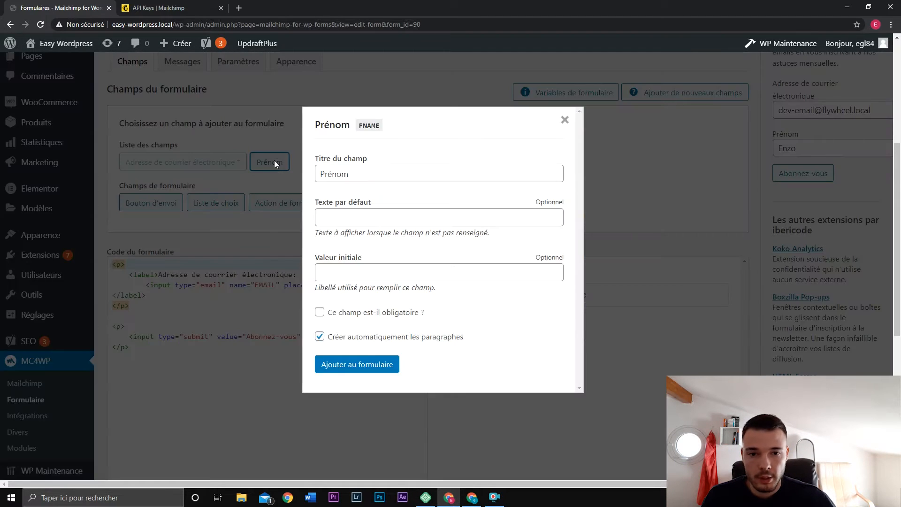
pyautogui.click(380, 174)
pyautogui.click(350, 195)
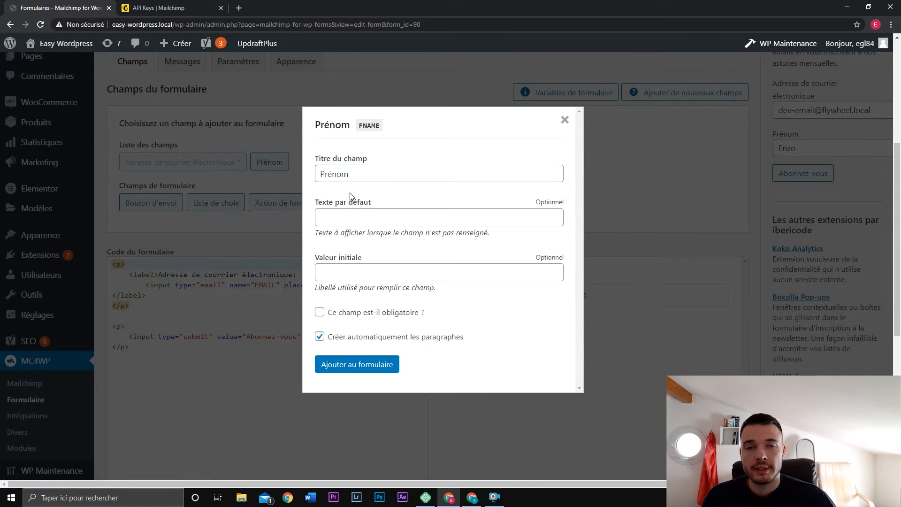
pyautogui.click(362, 217)
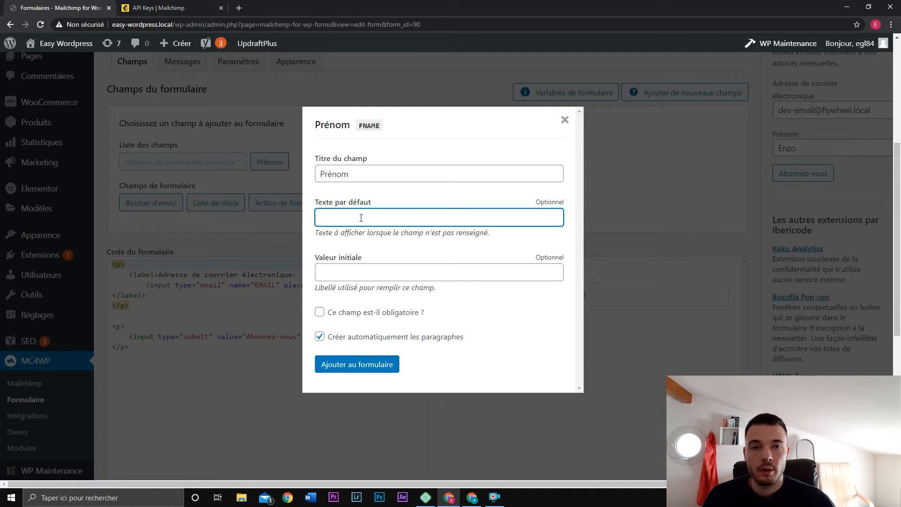
pyautogui.write('En')
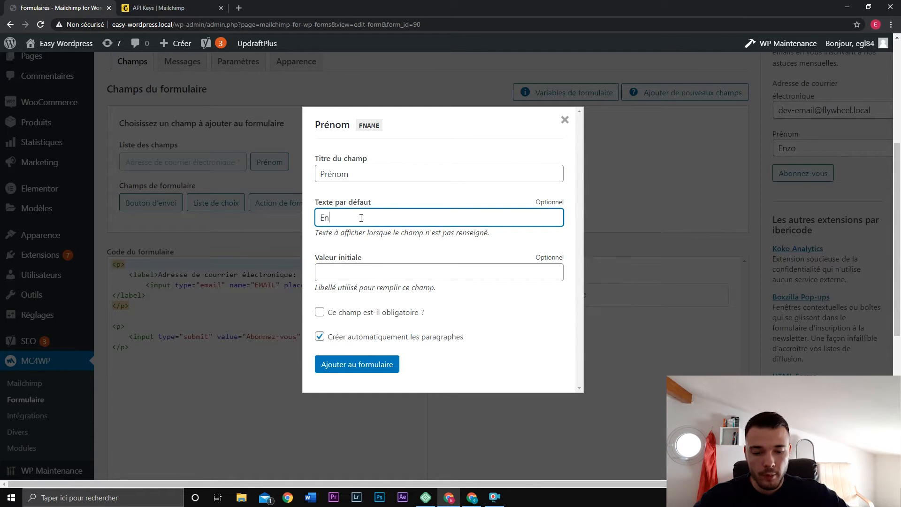
pyautogui.write('trez votre prénom')
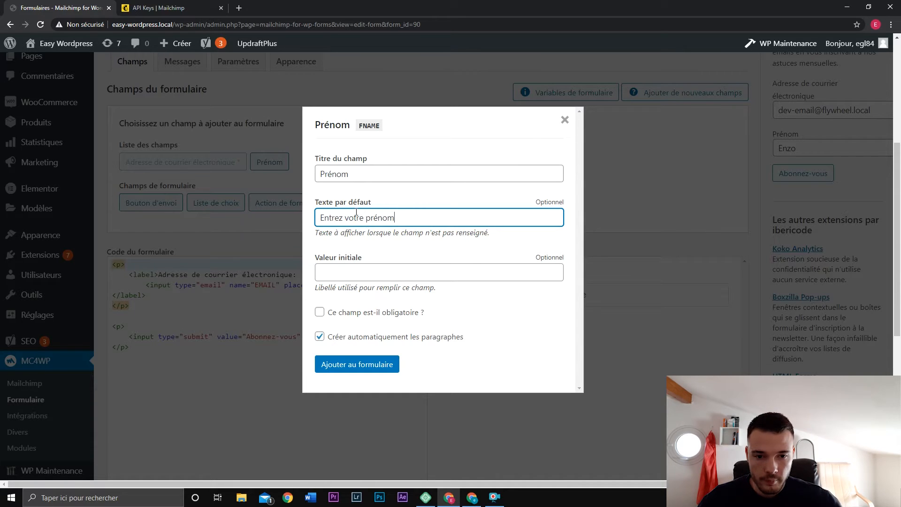
pyautogui.click(319, 273)
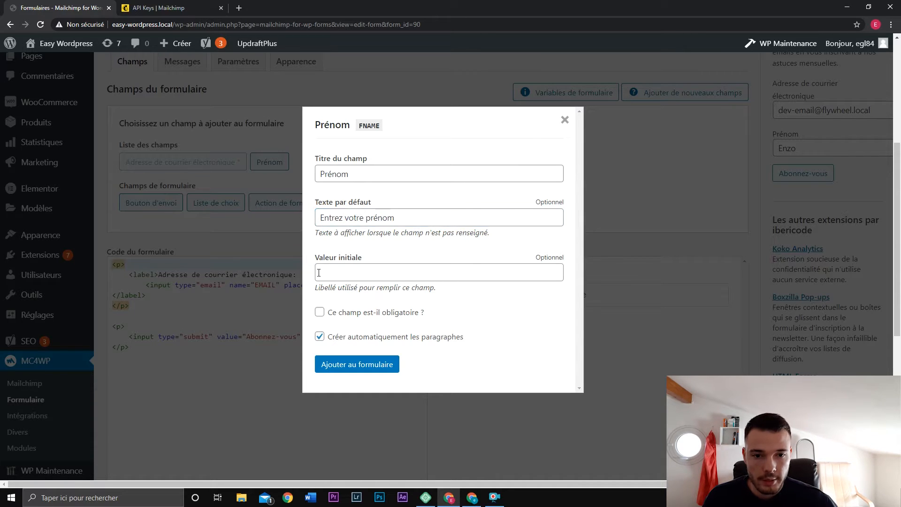
pyautogui.click(319, 313)
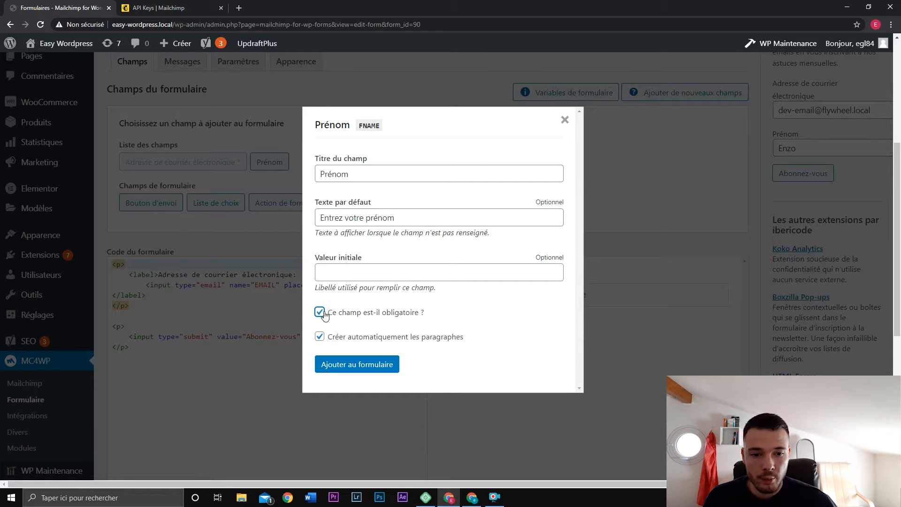
pyautogui.click(395, 369)
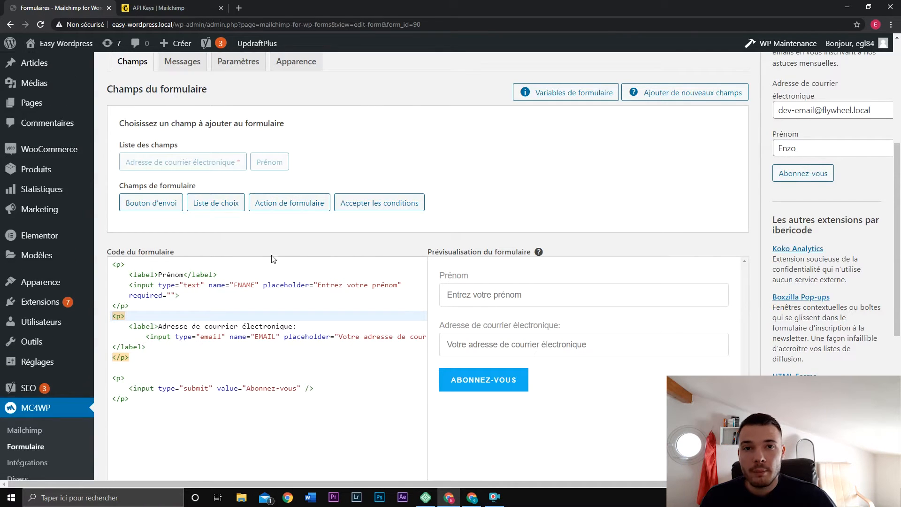
pyautogui.click(219, 211)
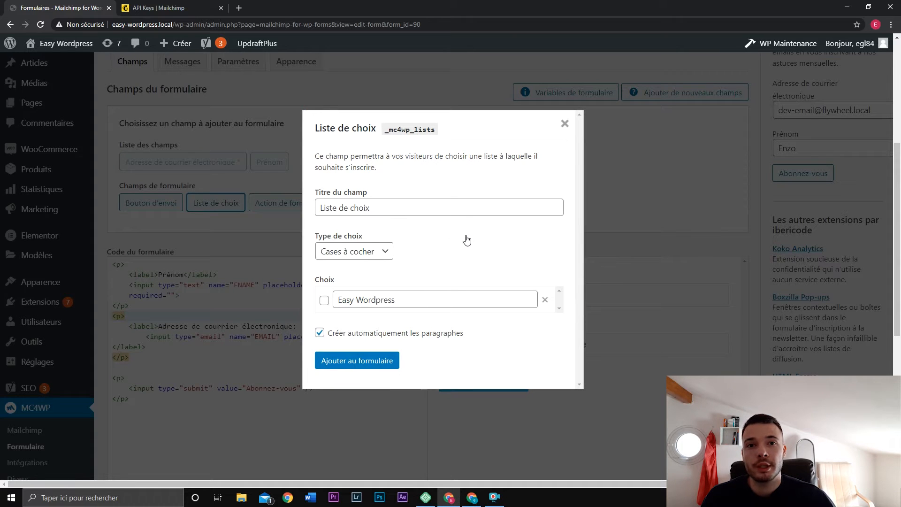
pyautogui.tripleClick(437, 302)
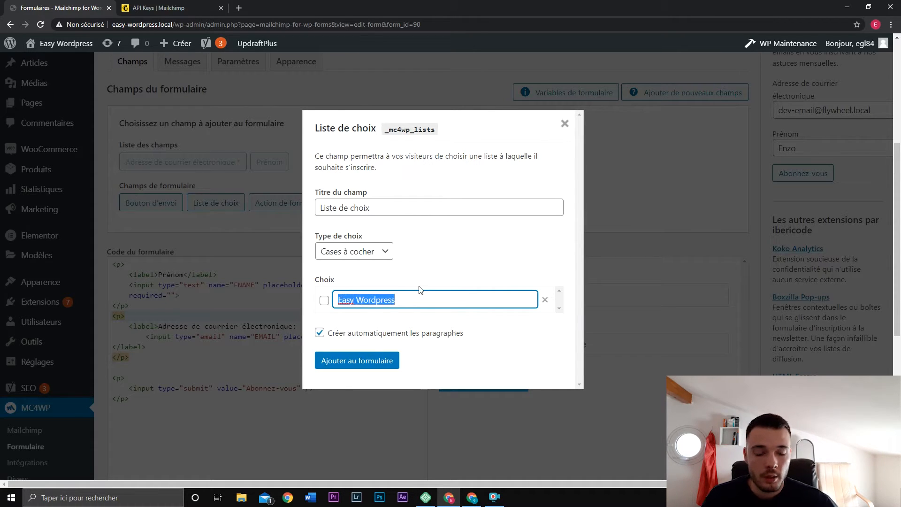
pyautogui.click(466, 239)
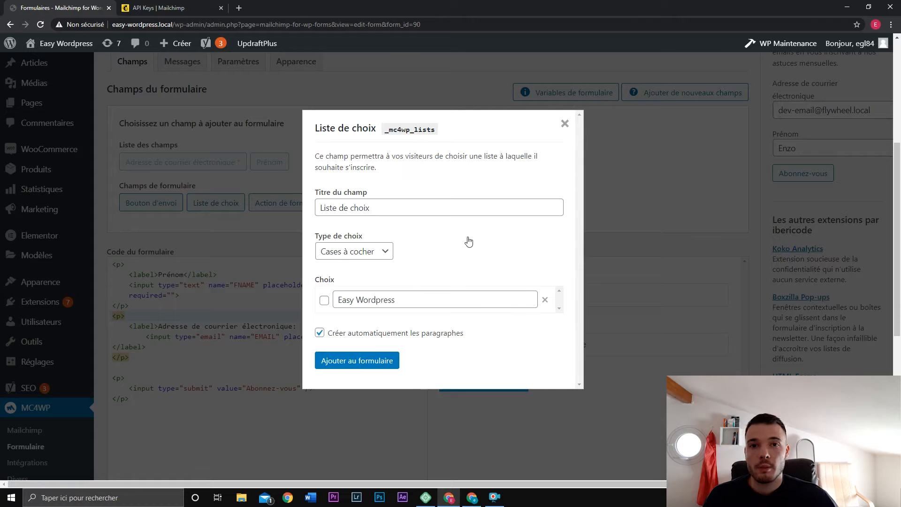
pyautogui.click(562, 122)
pyautogui.click(311, 203)
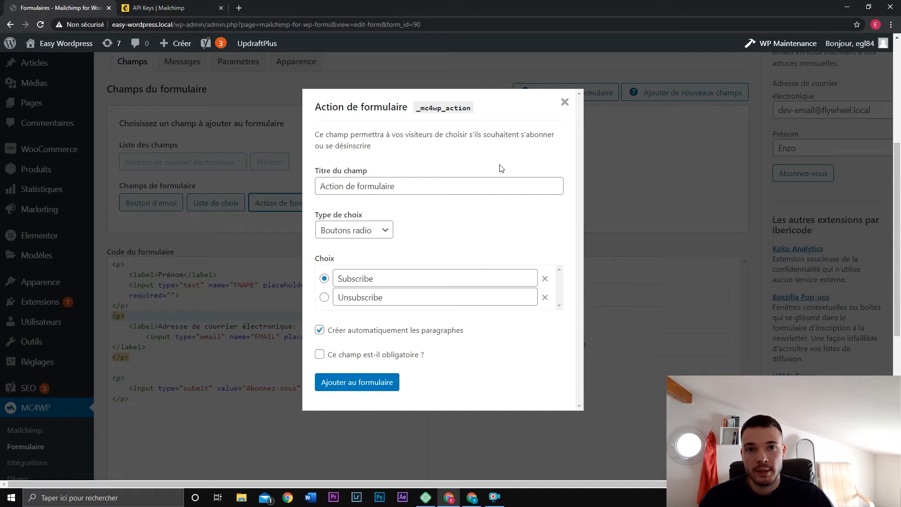
pyautogui.click(565, 102)
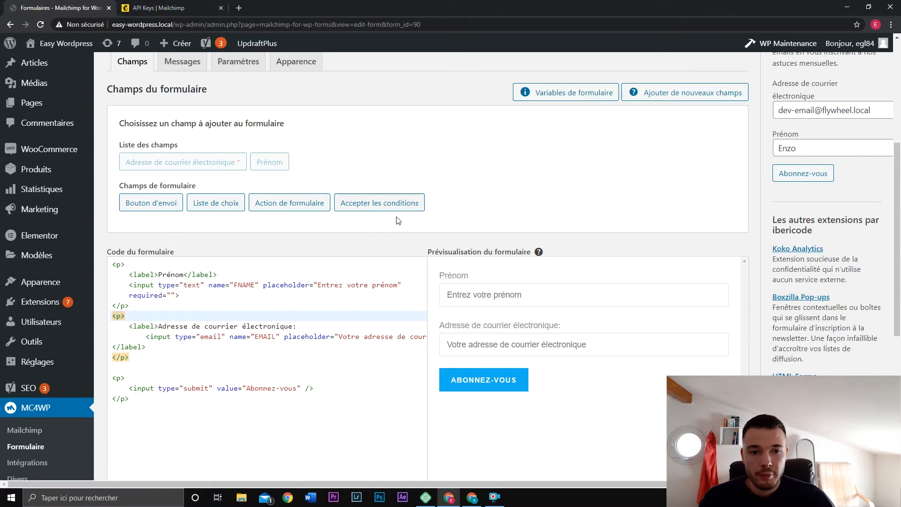
pyautogui.click(402, 202)
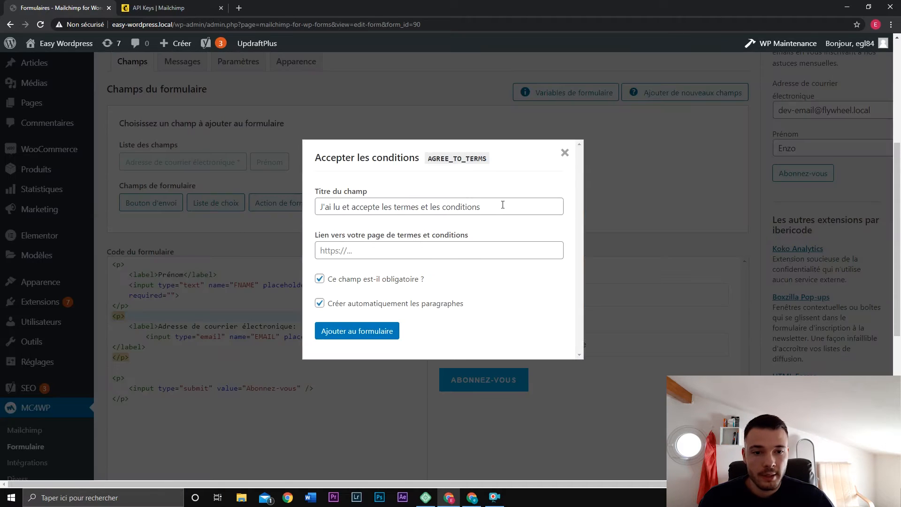
pyautogui.click(470, 254)
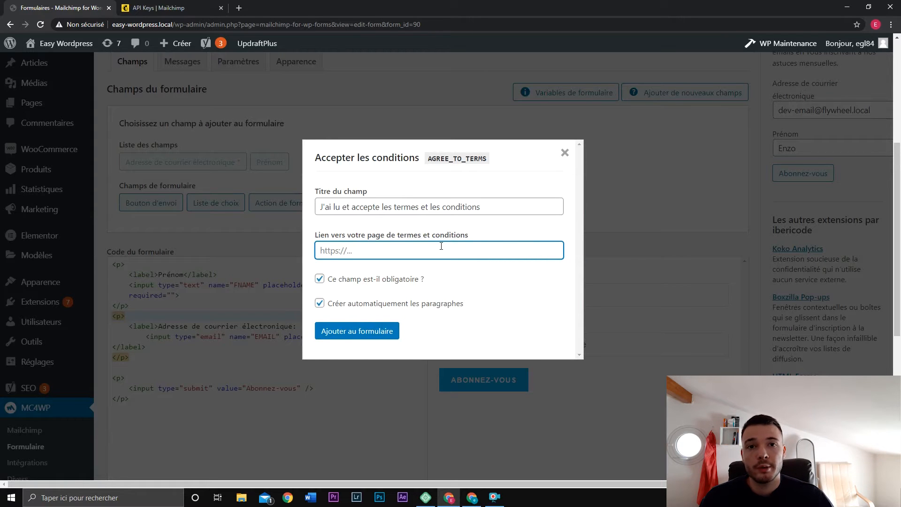
pyautogui.click(565, 153)
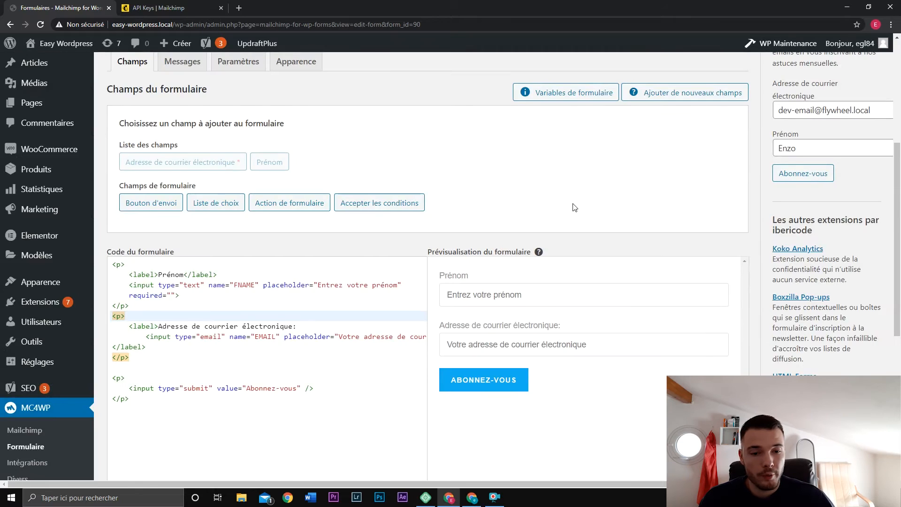
# Replace the submit label 'Abonnez-vous' with 'Rejoindre la newsletter' in the form code and save.
pyautogui.scroll(-2, 575, 207)
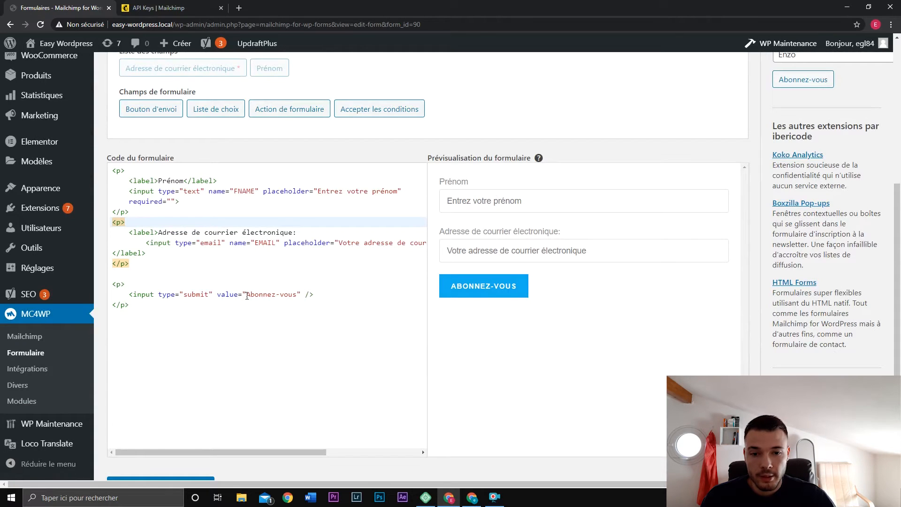
pyautogui.moveTo(247, 295); pyautogui.dragTo(297, 295)
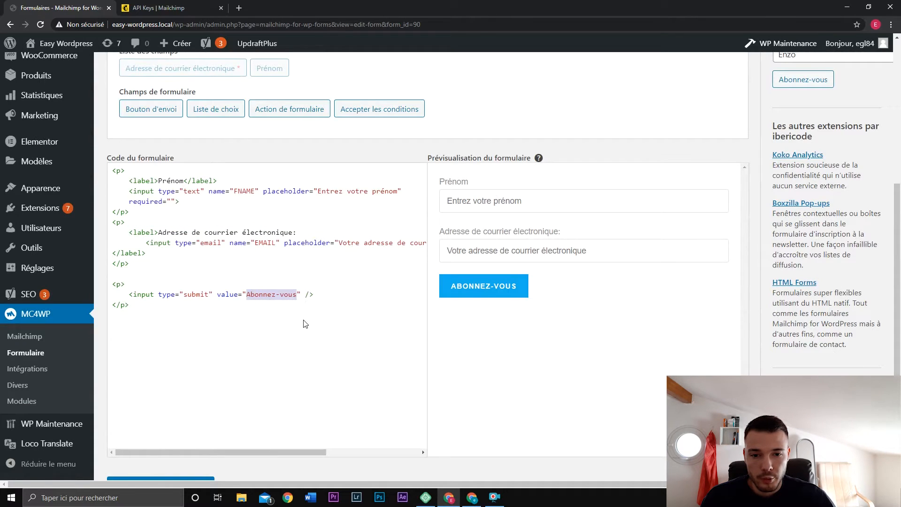
pyautogui.write('Rejoindre la ')
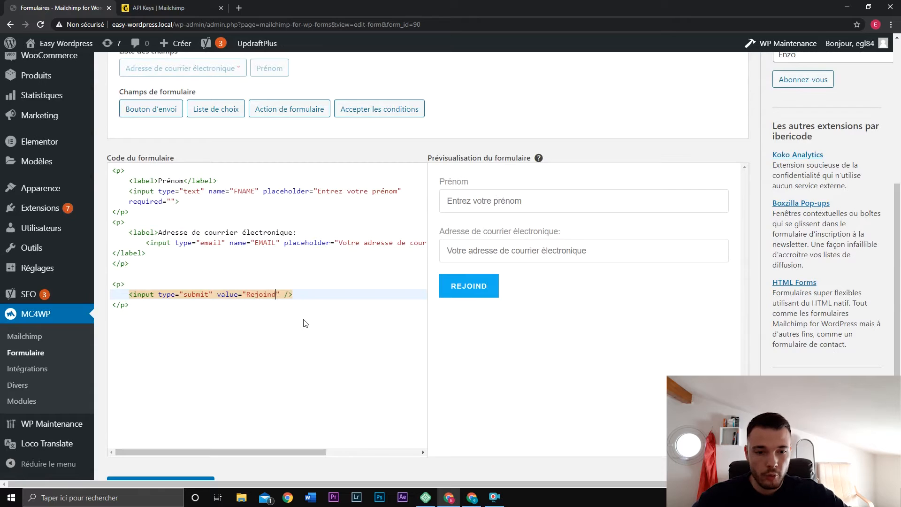
pyautogui.write('newsletter')
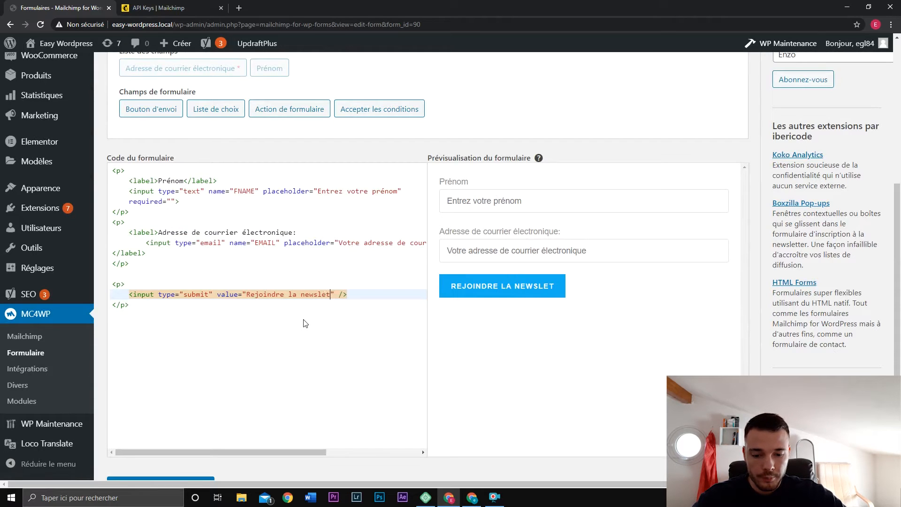
pyautogui.press('Down')
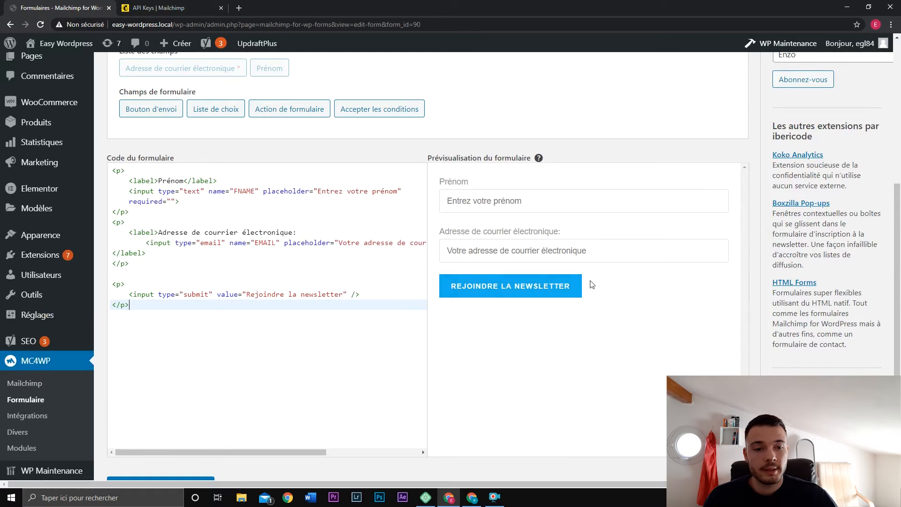
pyautogui.scroll(-3, 582, 285)
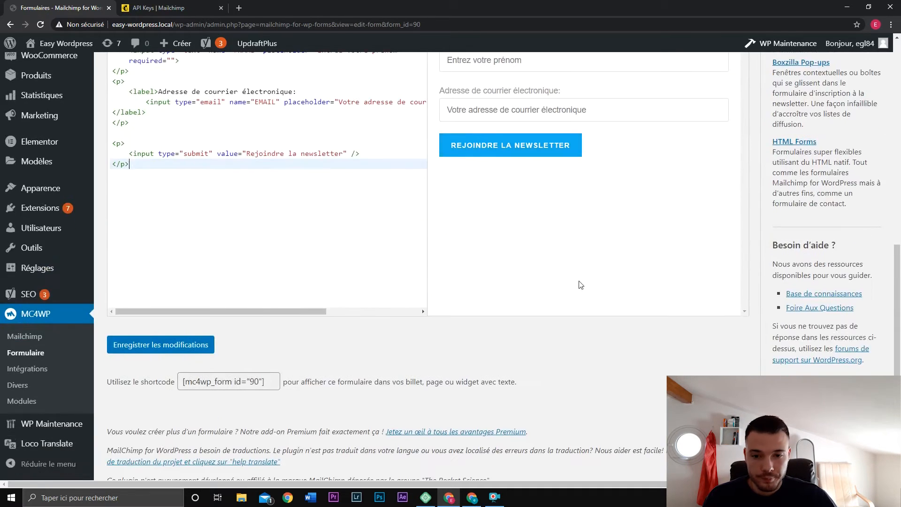
pyautogui.click(199, 347)
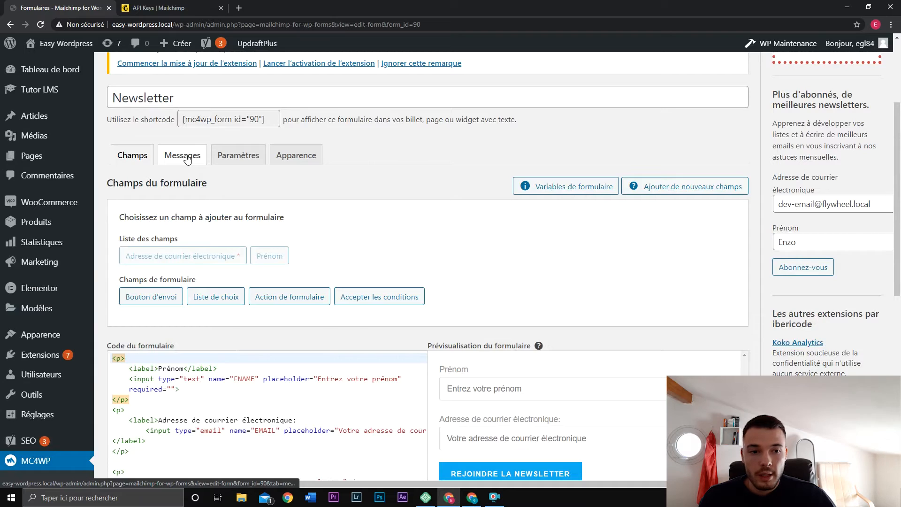
# Scroll through the Messages tab's success and error texts, then switch to Paramètres.
pyautogui.click(187, 159)
pyautogui.scroll(-1, 215, 230)
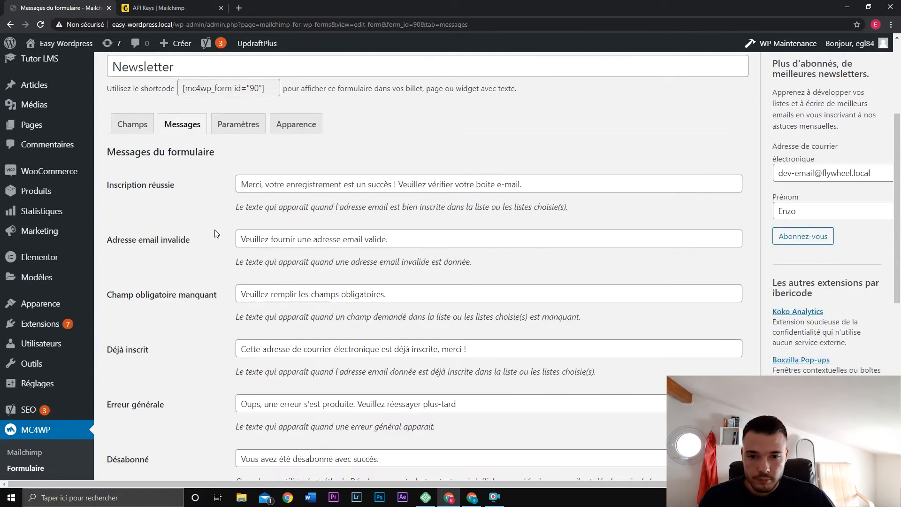
pyautogui.scroll(-5, 238, 211)
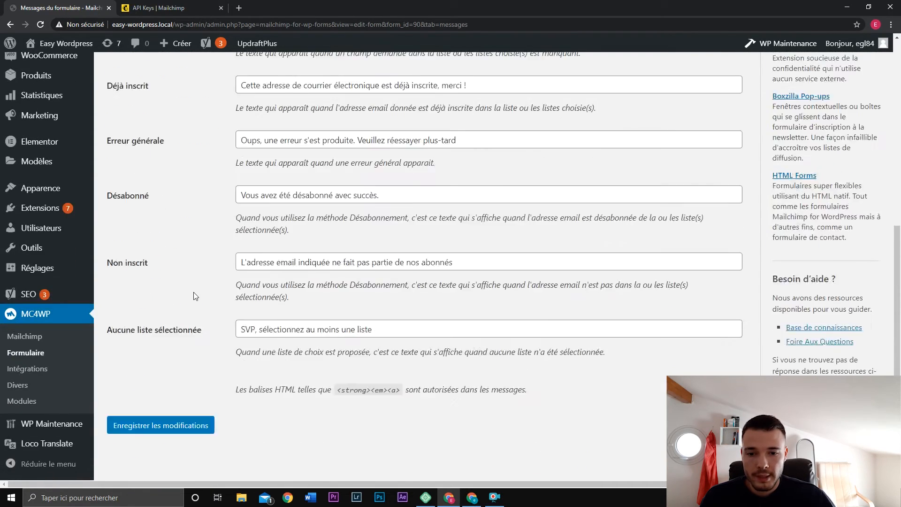
pyautogui.scroll(6, 198, 289)
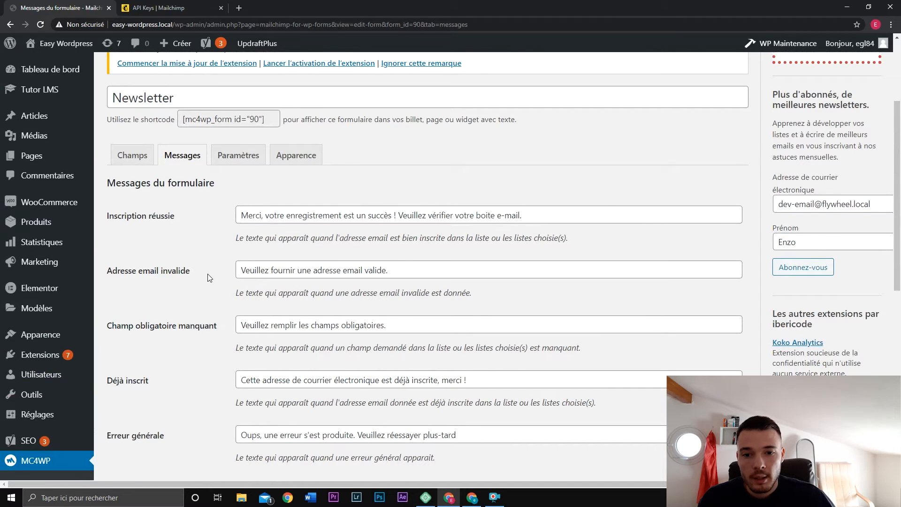
pyautogui.scroll(-3, 210, 277)
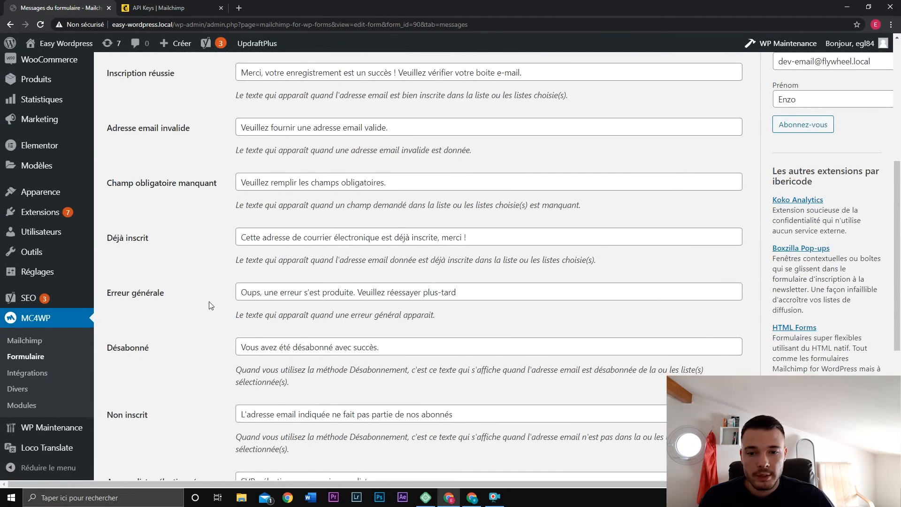
pyautogui.scroll(-2, 209, 305)
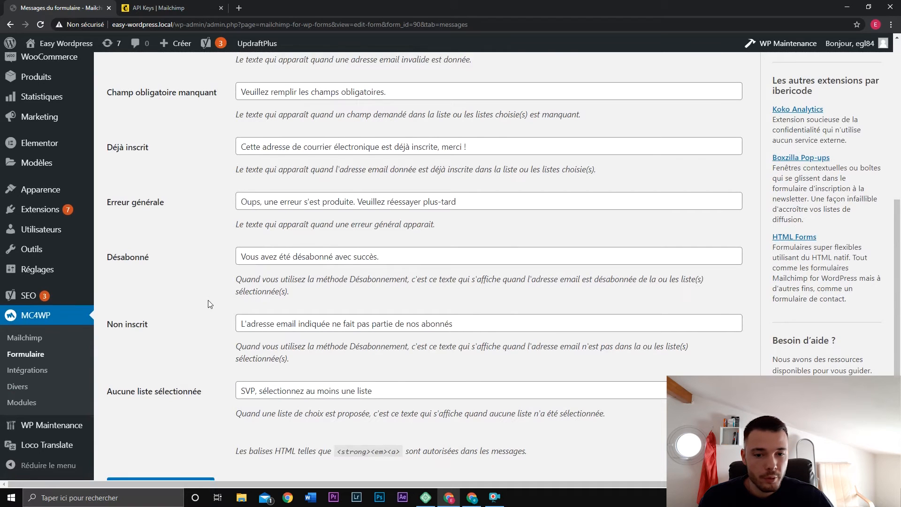
pyautogui.scroll(6, 210, 304)
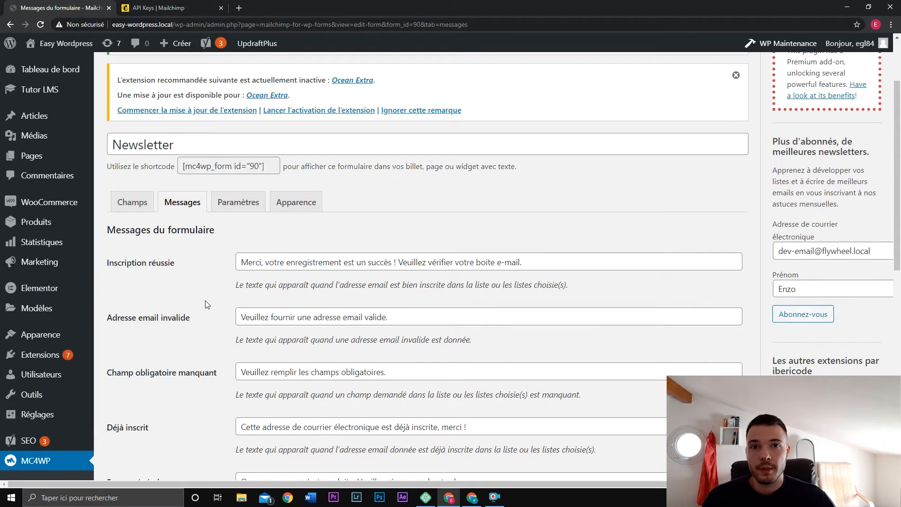
pyautogui.click(245, 203)
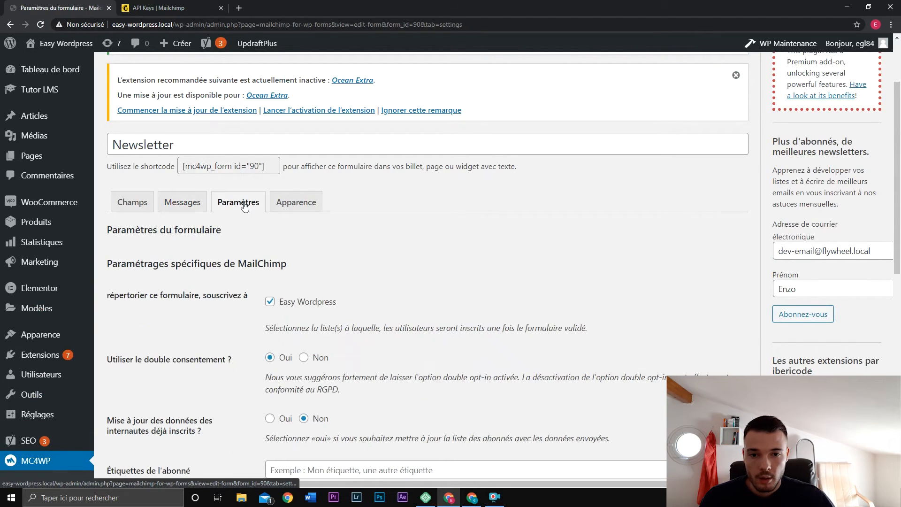
pyautogui.scroll(-2, 300, 228)
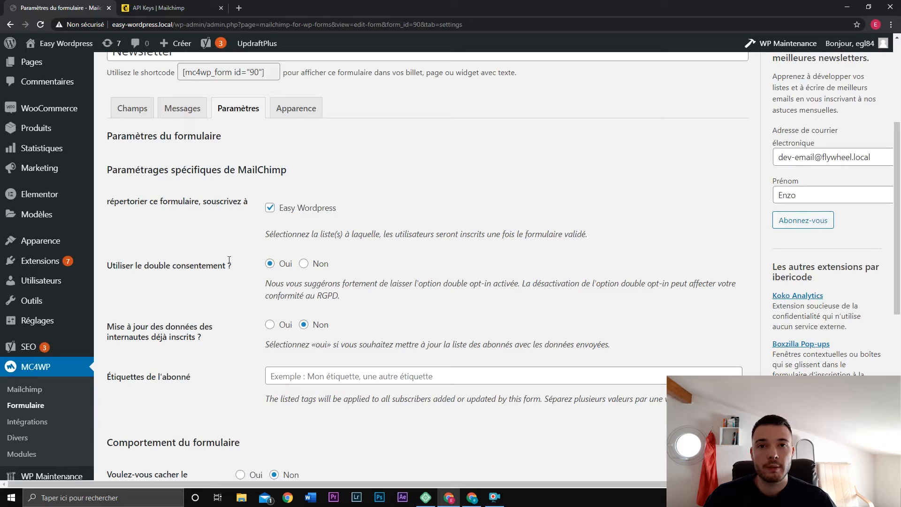
pyautogui.scroll(-3, 229, 260)
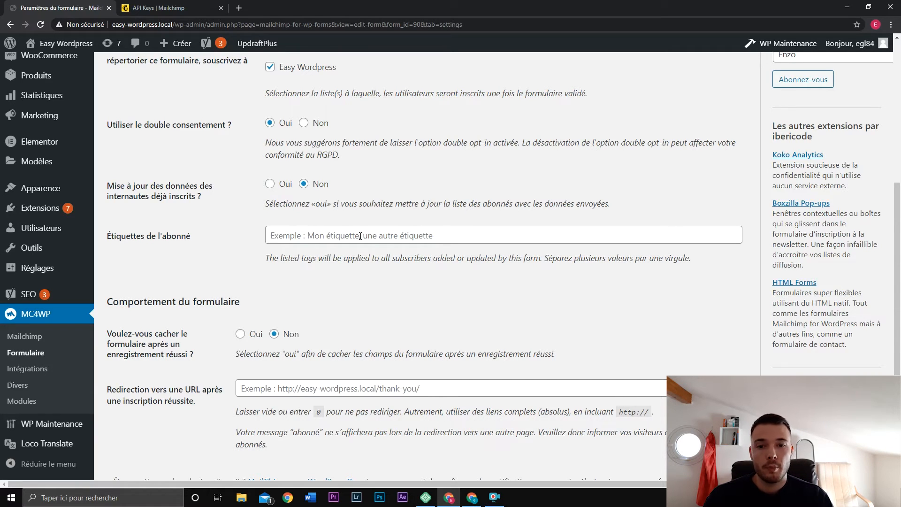
pyautogui.scroll(-4, 361, 237)
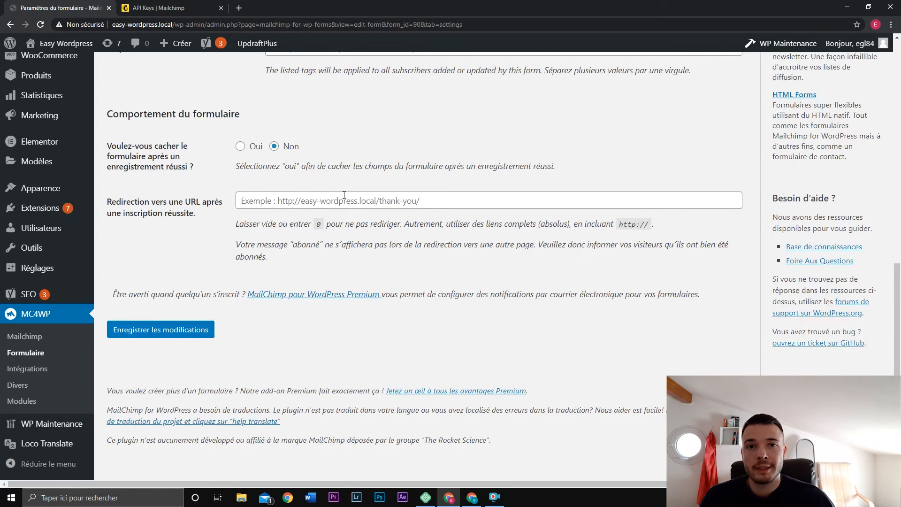
pyautogui.scroll(3, 391, 245)
pyautogui.scroll(-2, 392, 244)
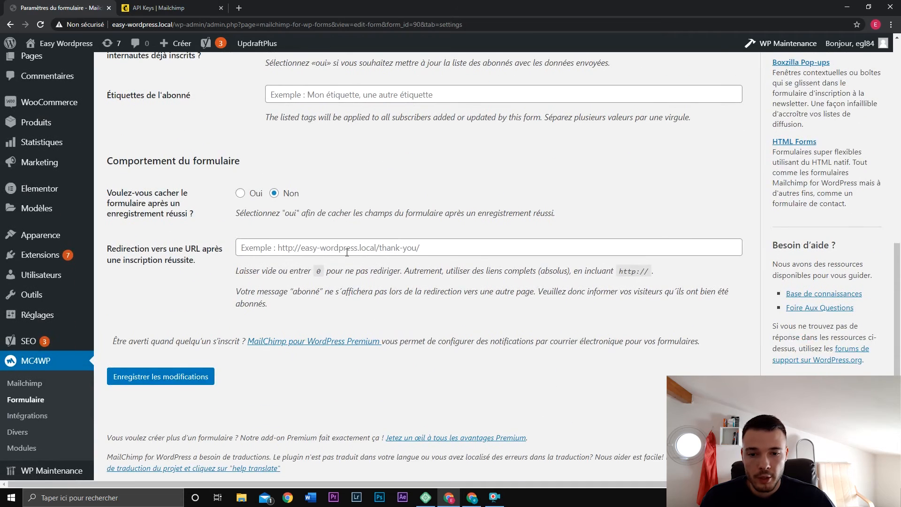
pyautogui.scroll(3, 285, 359)
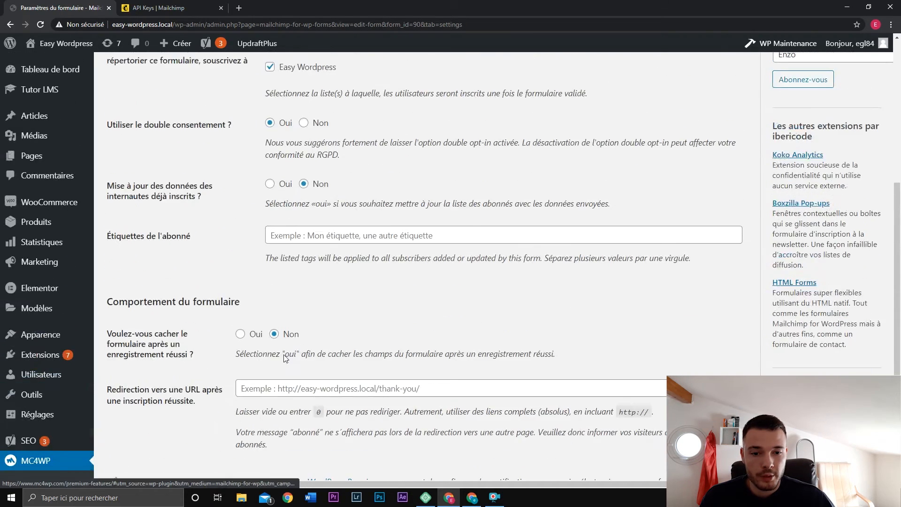
pyautogui.scroll(1, 285, 359)
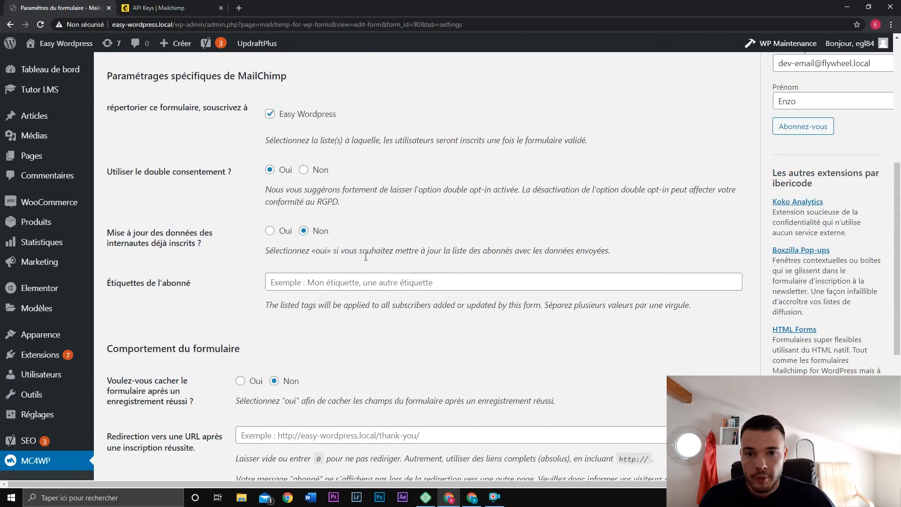
pyautogui.scroll(5, 366, 257)
# Set Style du formulaire to Thème léger and save the form.
pyautogui.click(309, 161)
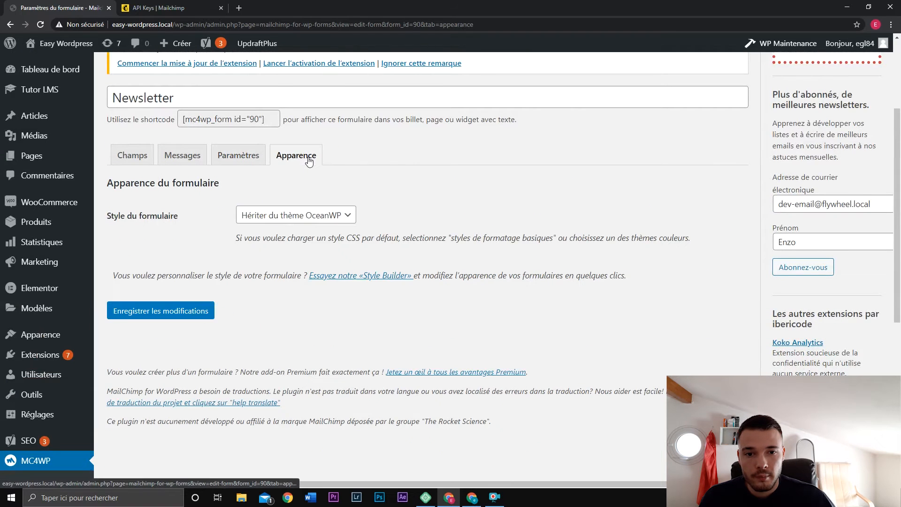
pyautogui.click(283, 216)
pyautogui.click(288, 217)
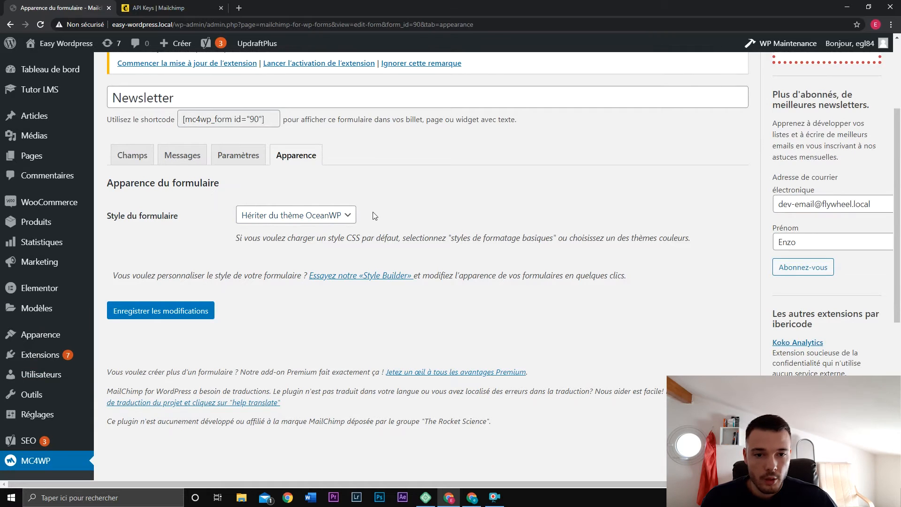
pyautogui.click(347, 214)
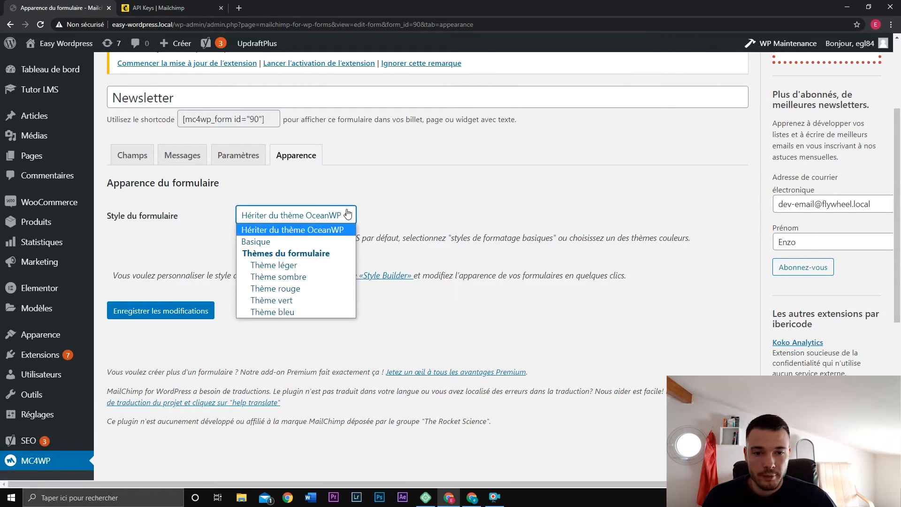
pyautogui.click(308, 266)
pyautogui.click(192, 318)
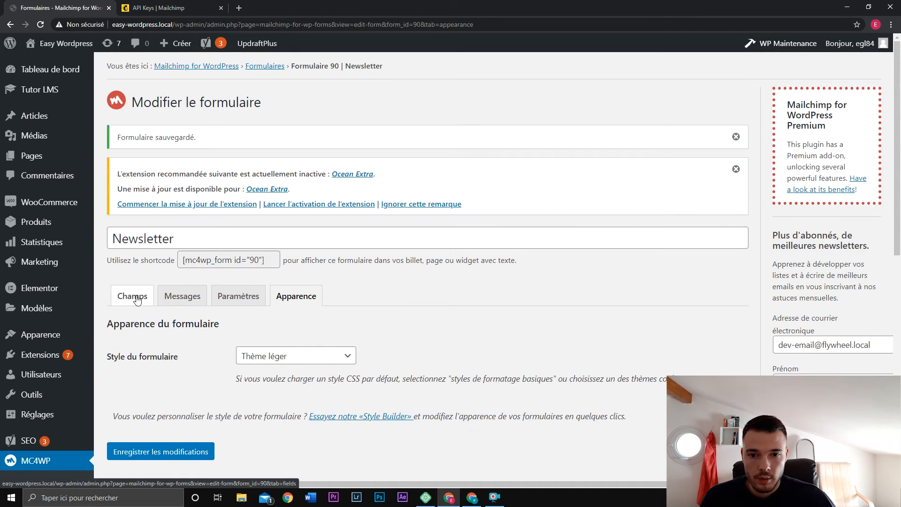
# Check the light-themed preview, confirm Thème léger is kept, and select the shortcode [mc4wp_form id="90"].
pyautogui.click(137, 300)
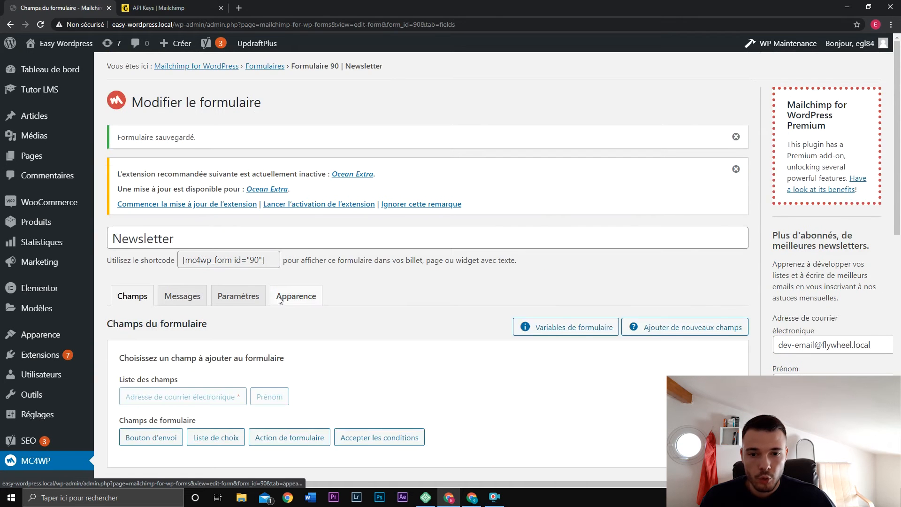
pyautogui.scroll(-7, 558, 268)
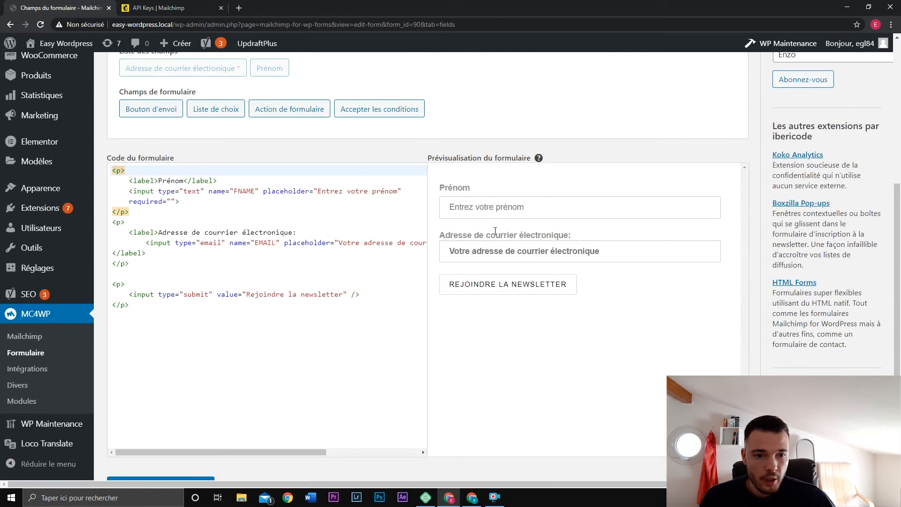
pyautogui.scroll(7, 530, 298)
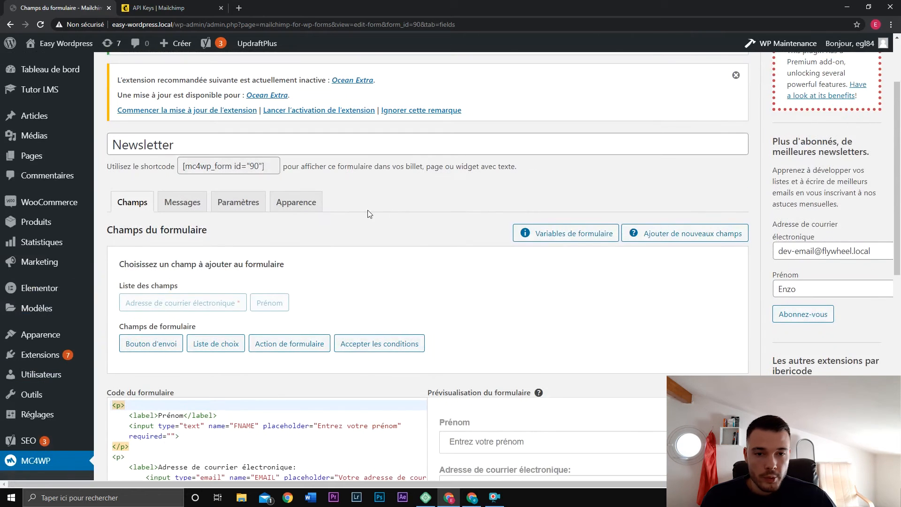
pyautogui.click(296, 202)
pyautogui.click(334, 267)
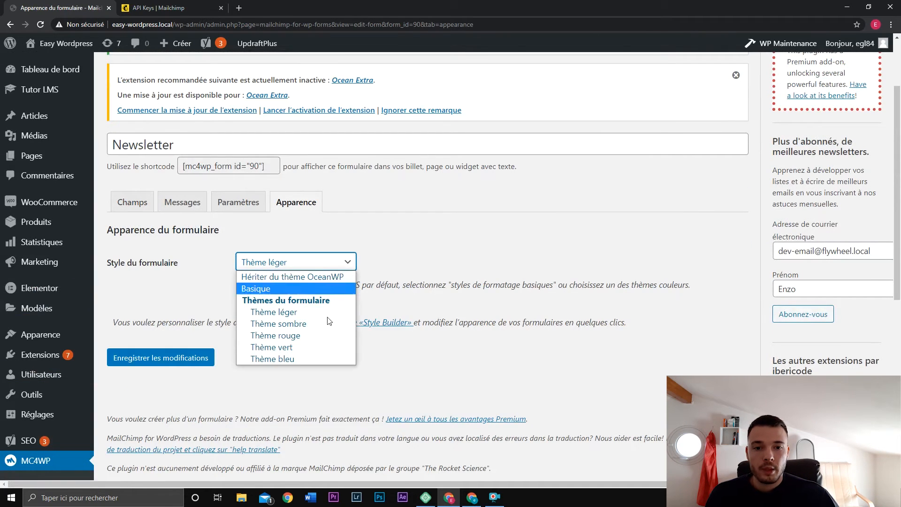
pyautogui.click(345, 269)
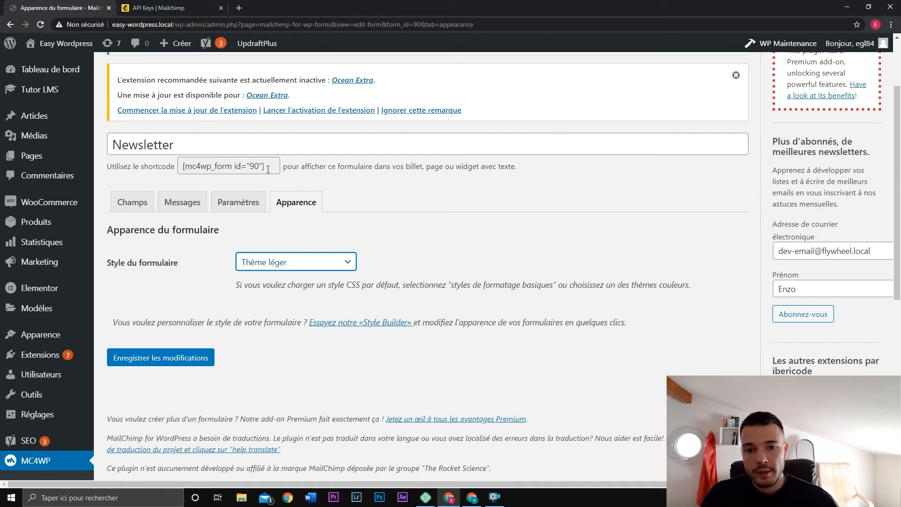
pyautogui.click(211, 161)
pyautogui.hotkey('ctrl', 'c')
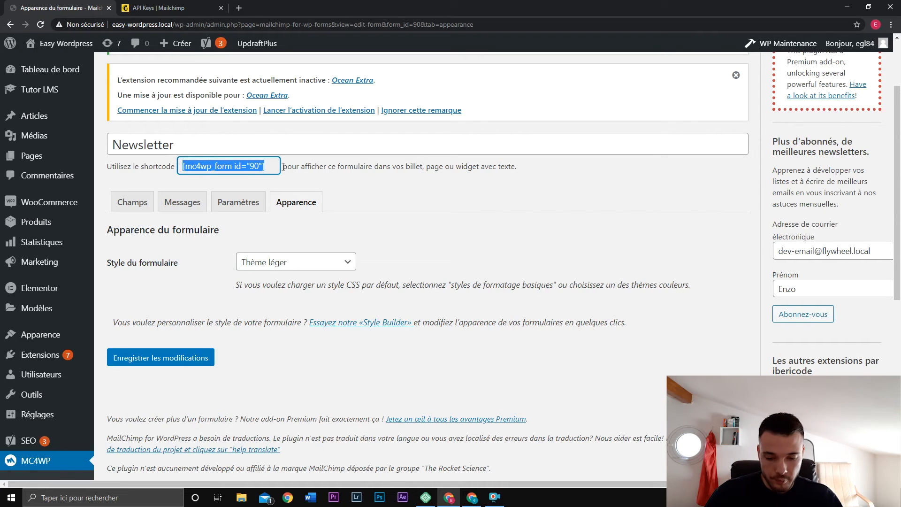
pyautogui.click(345, 180)
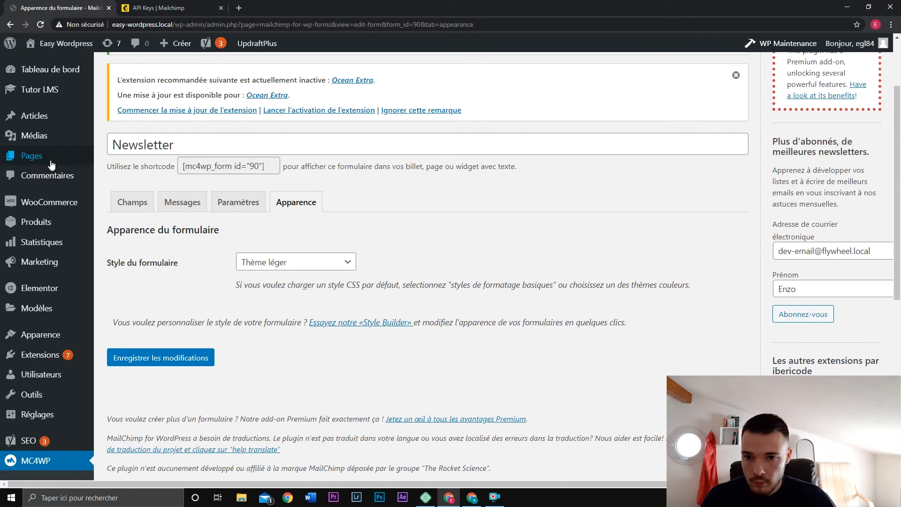
# Insert a Mailchimp for WordPress Form block displaying the Newsletter form into the Accueil page.
pyautogui.moveTo(47, 156)
pyautogui.middleClick(136, 159)
pyautogui.click(176, 6)
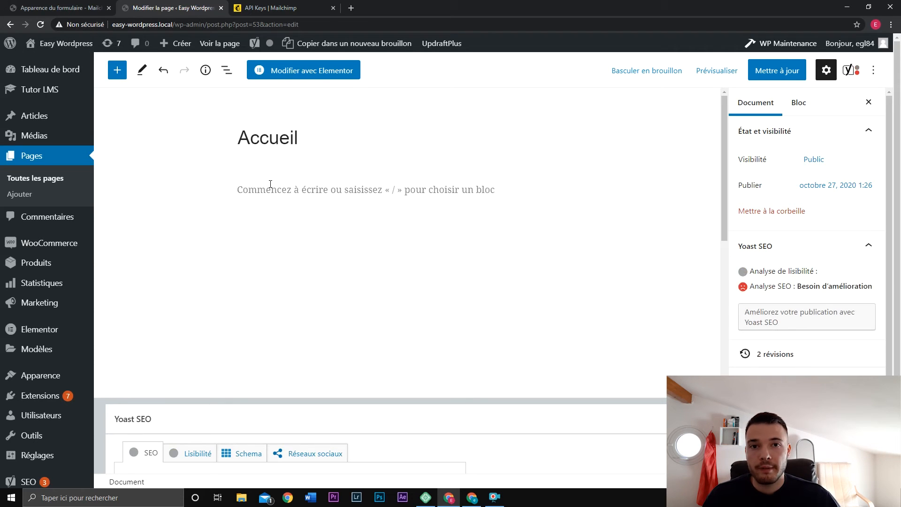
pyautogui.click(359, 193)
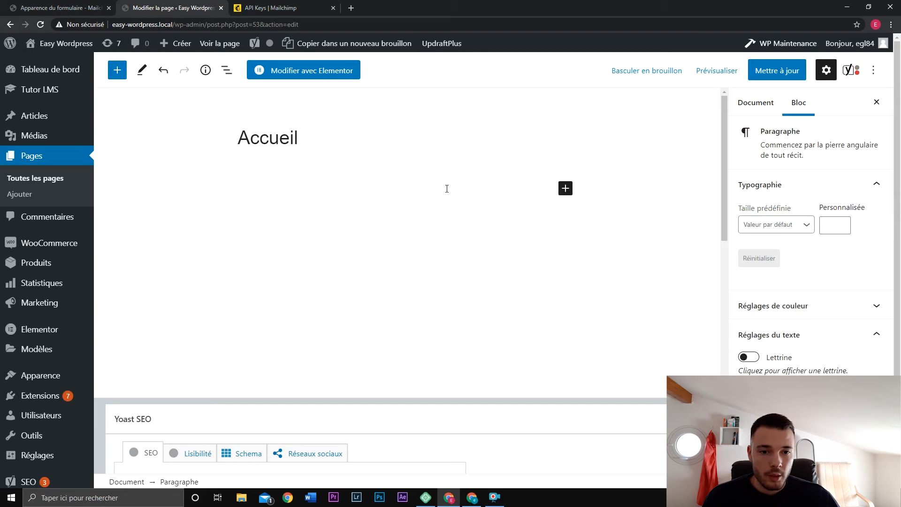
pyautogui.click(564, 190)
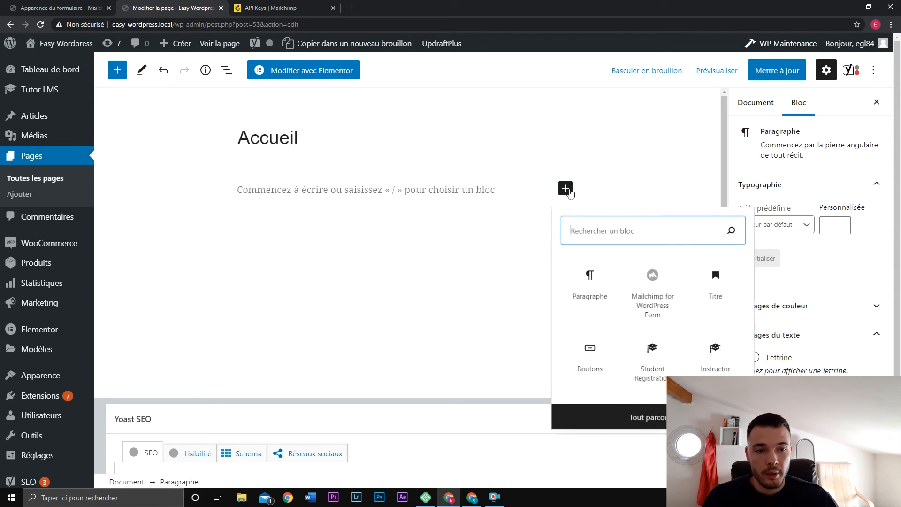
pyautogui.write('mailc')
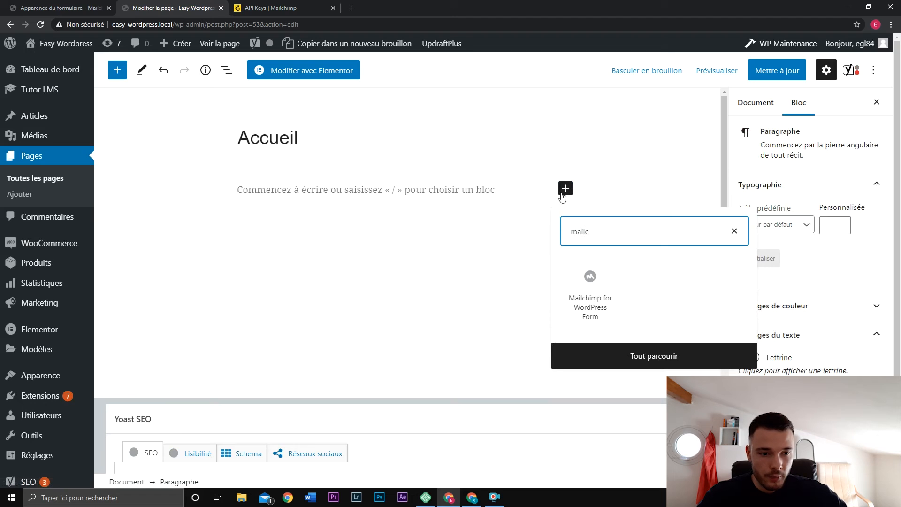
pyautogui.click(615, 291)
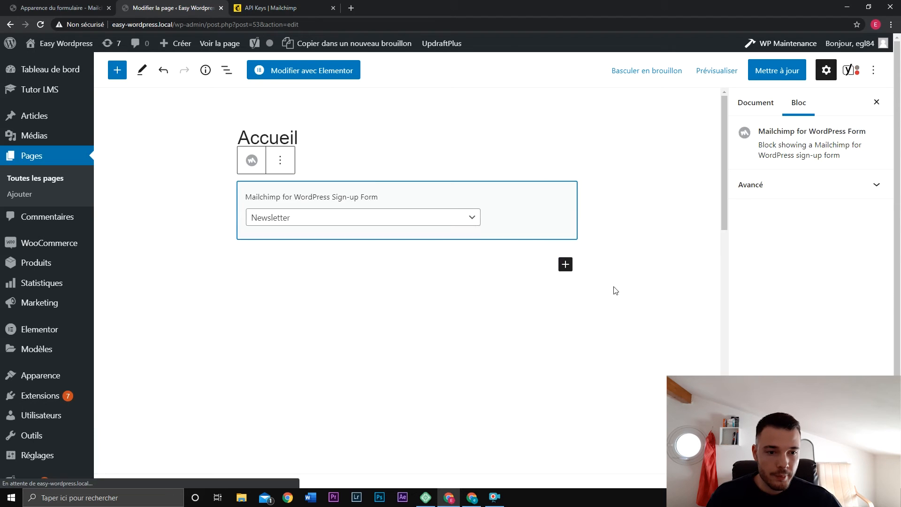
pyautogui.click(327, 212)
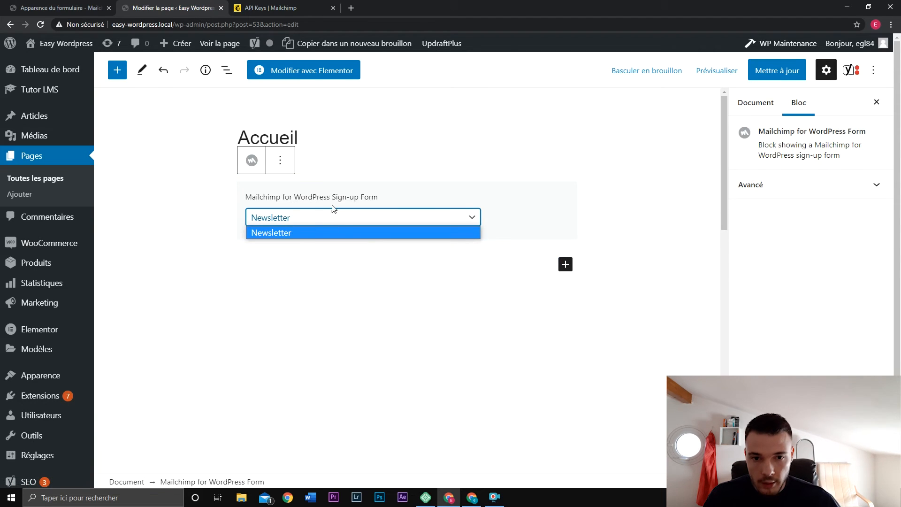
pyautogui.click(306, 219)
# Preview the Accueil page in a new tab.
pyautogui.click(408, 254)
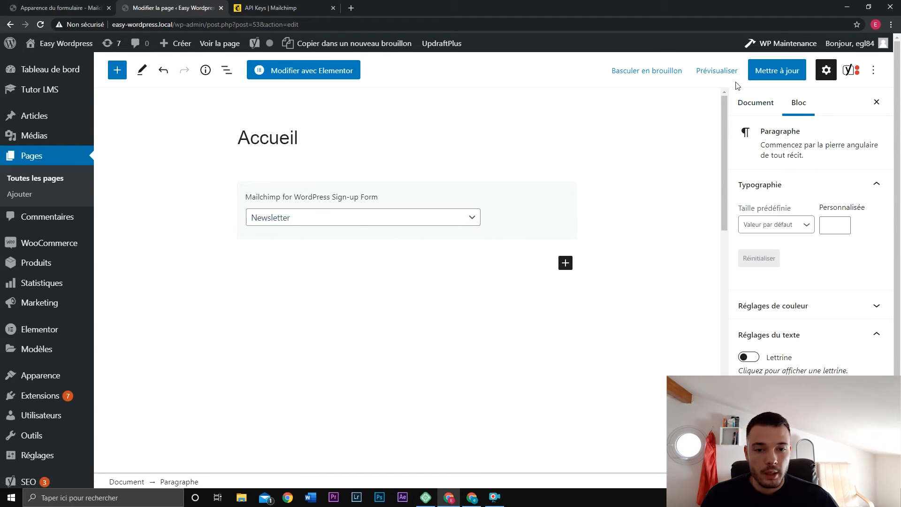
pyautogui.click(717, 70)
pyautogui.click(671, 179)
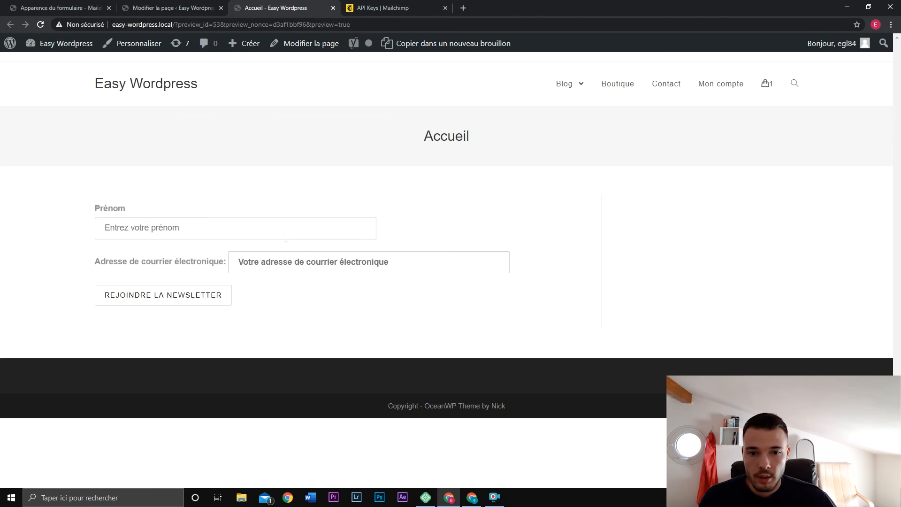
# Close the Accueil preview and select the Mailchimp form block in the editor.
pyautogui.moveTo(227, 263); pyautogui.dragTo(82, 264)
pyautogui.click(86, 267)
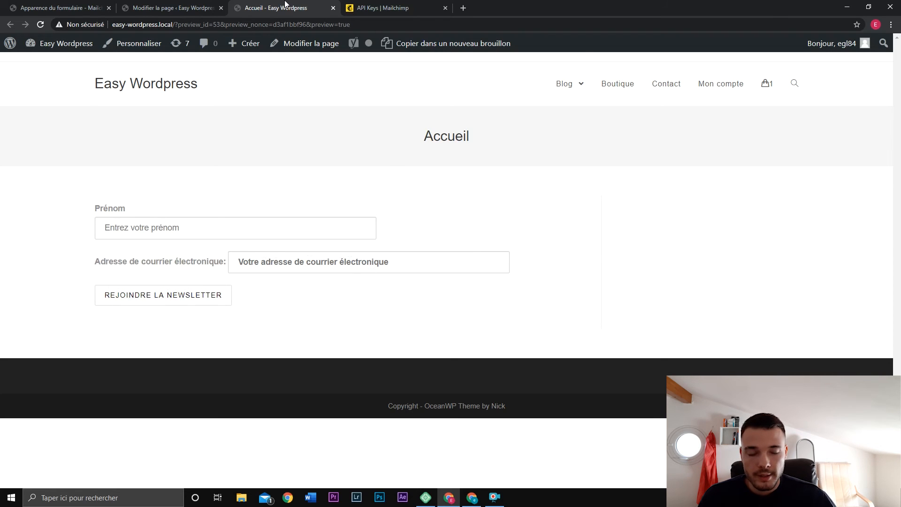
pyautogui.click(333, 8)
pyautogui.click(519, 209)
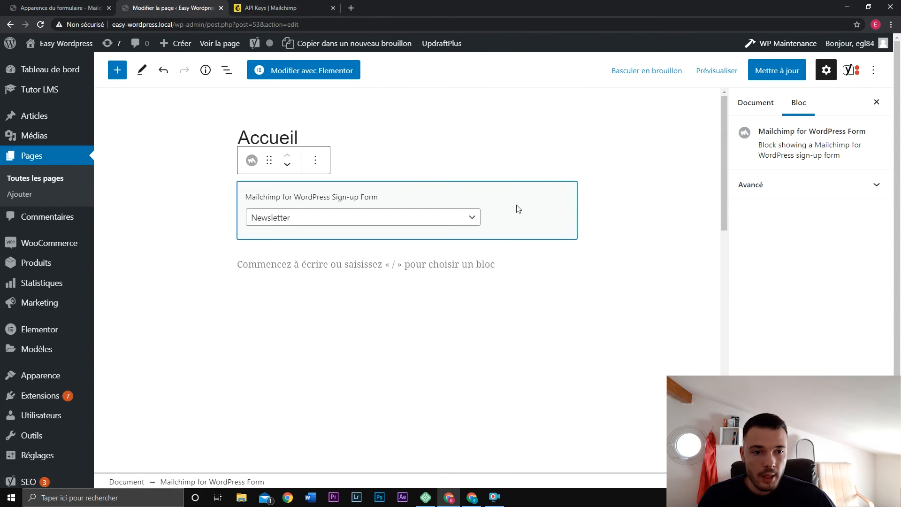
# Remove the Mailchimp form block and paste [mc4wp_form id="90"] into a new block.
pyautogui.click(316, 160)
pyautogui.click(383, 382)
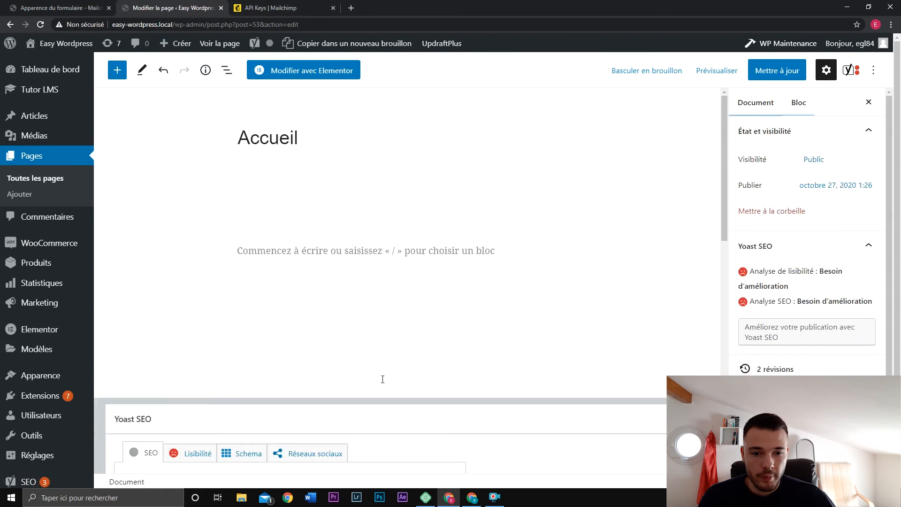
pyautogui.click(332, 194)
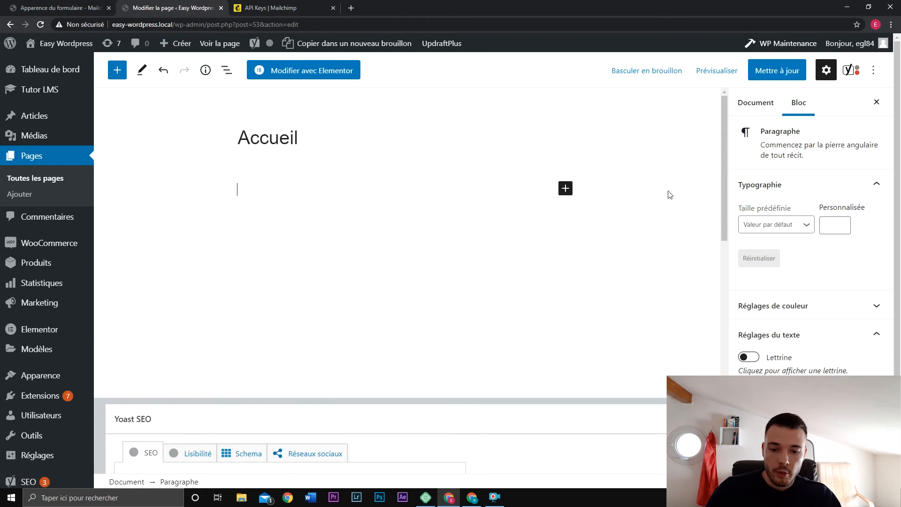
pyautogui.hotkey('ctrl', 'v')
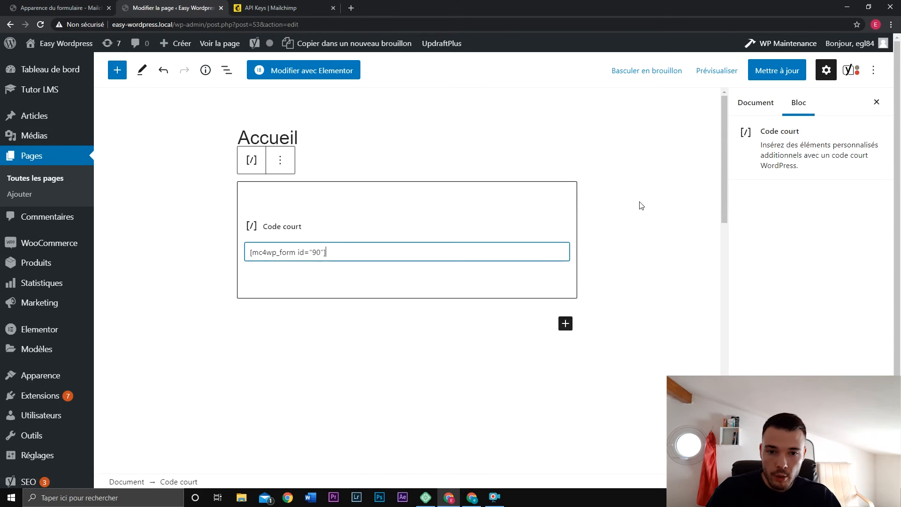
pyautogui.click(642, 205)
# Preview the Accueil page in a new tab, then close the preview and editor tabs.
pyautogui.click(715, 72)
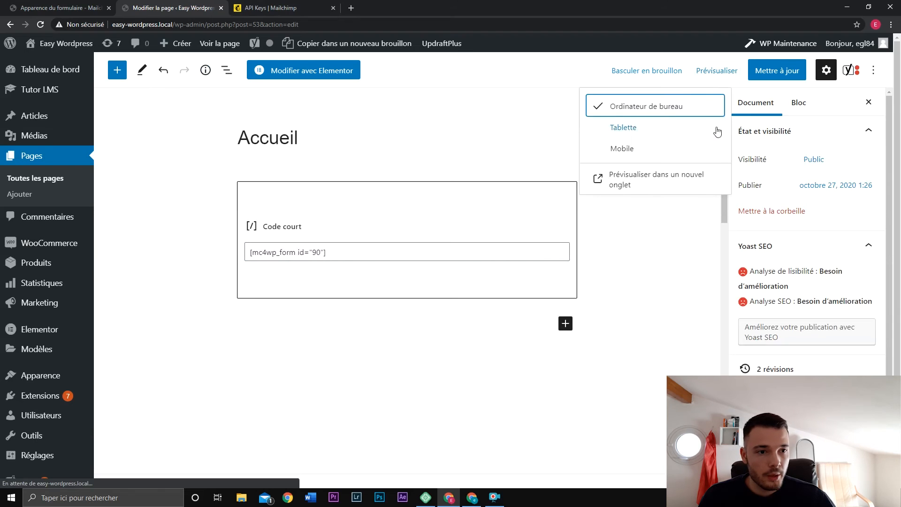
pyautogui.click(652, 178)
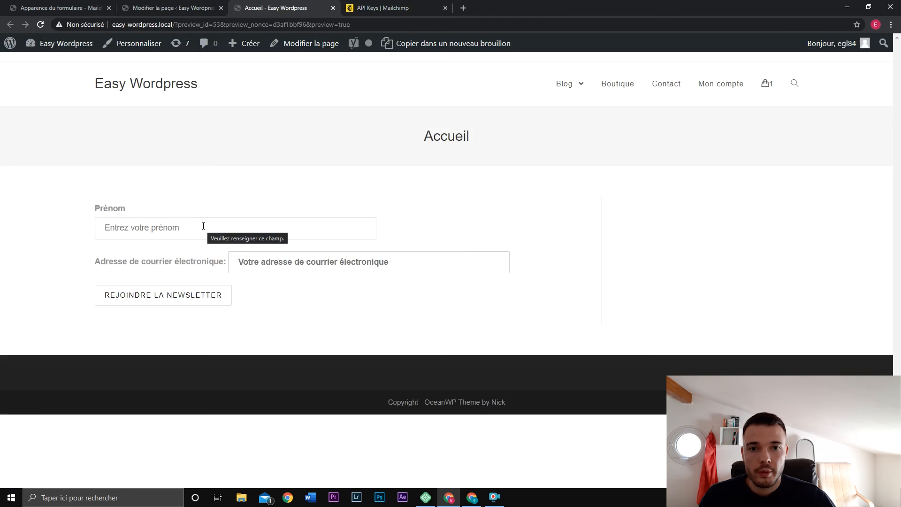
pyautogui.click(333, 8)
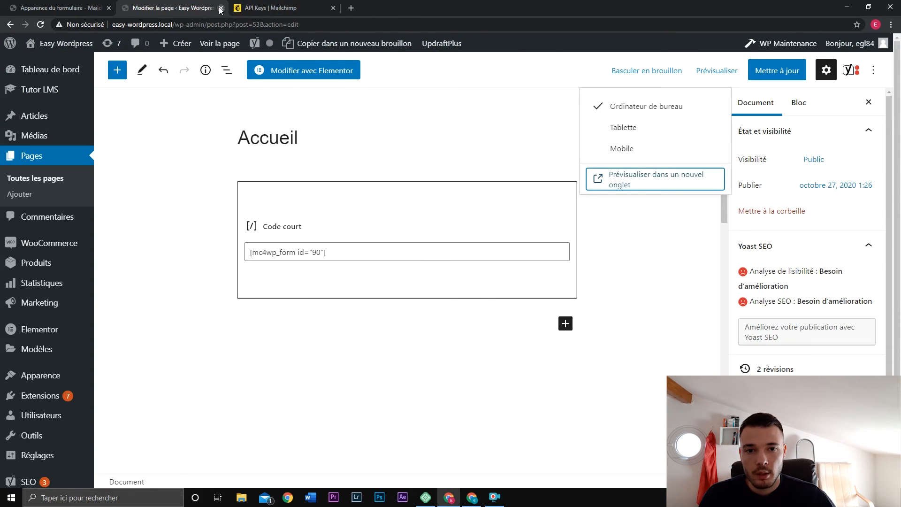
pyautogui.click(221, 7)
# Leave the page editor and go to the Apparence > Widgets page.
pyautogui.click(493, 87)
pyautogui.click(48, 4)
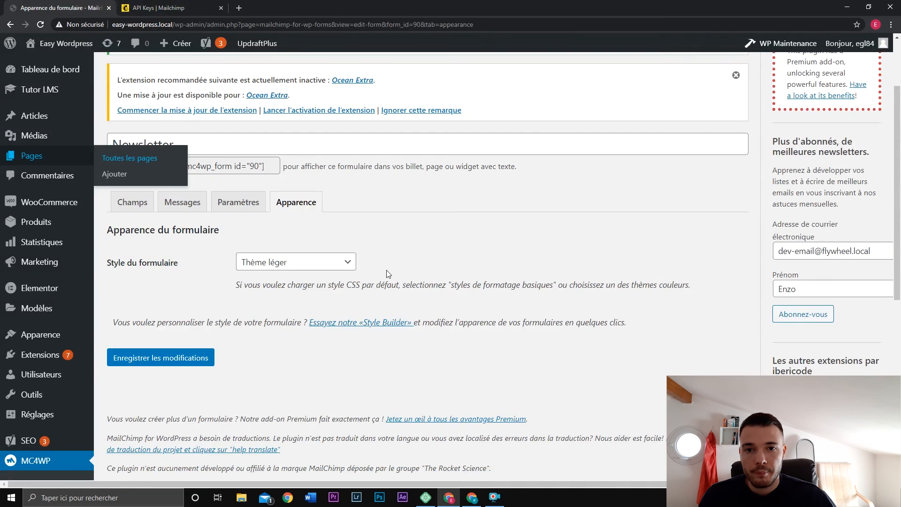
pyautogui.scroll(-2, 362, 295)
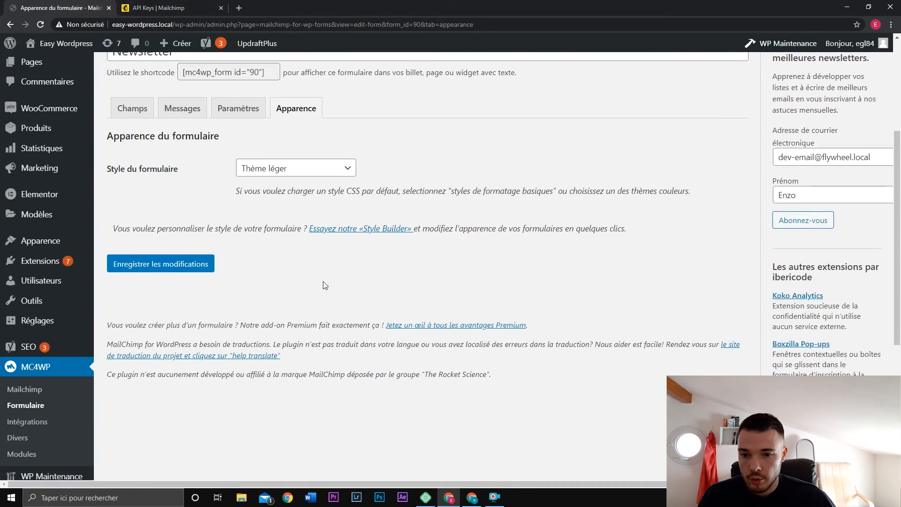
pyautogui.moveTo(40, 241)
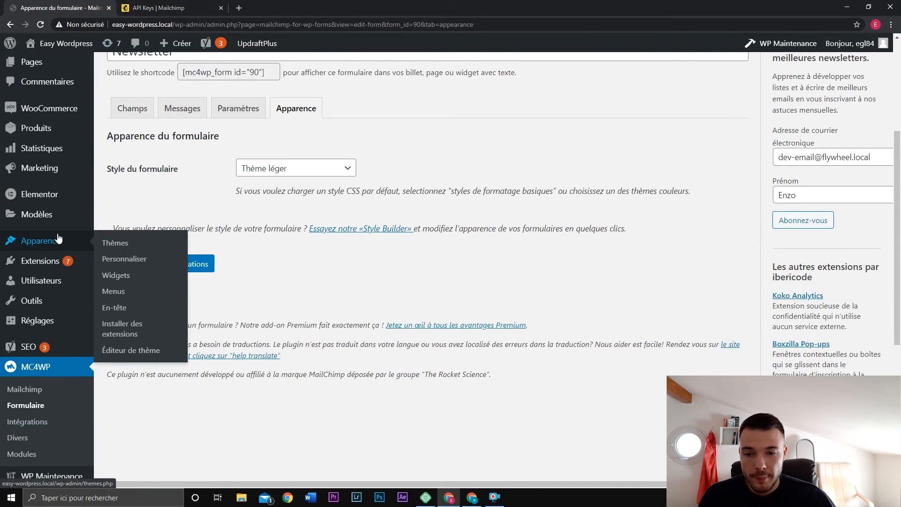
pyautogui.click(125, 277)
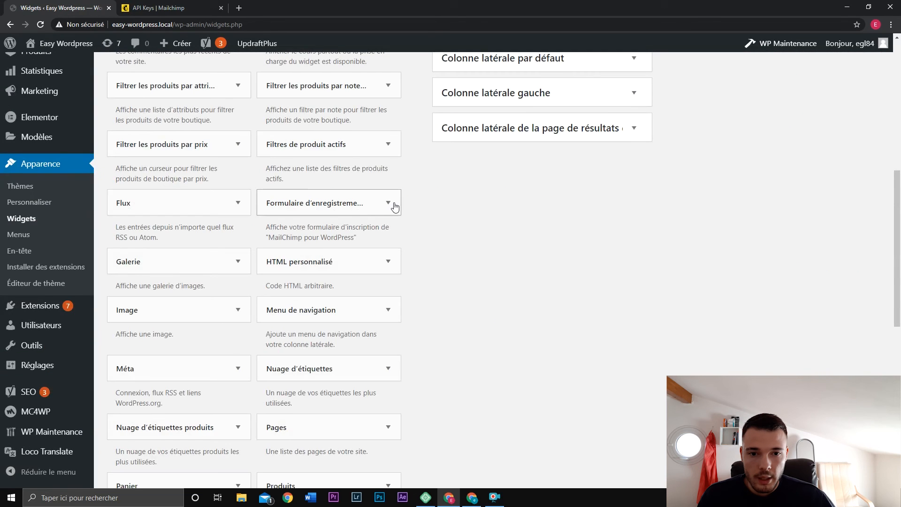
# Add the MailChimp sign-up widget to Pied de page 1 and verify its title 'Lettre d'information'.
pyautogui.click(388, 203)
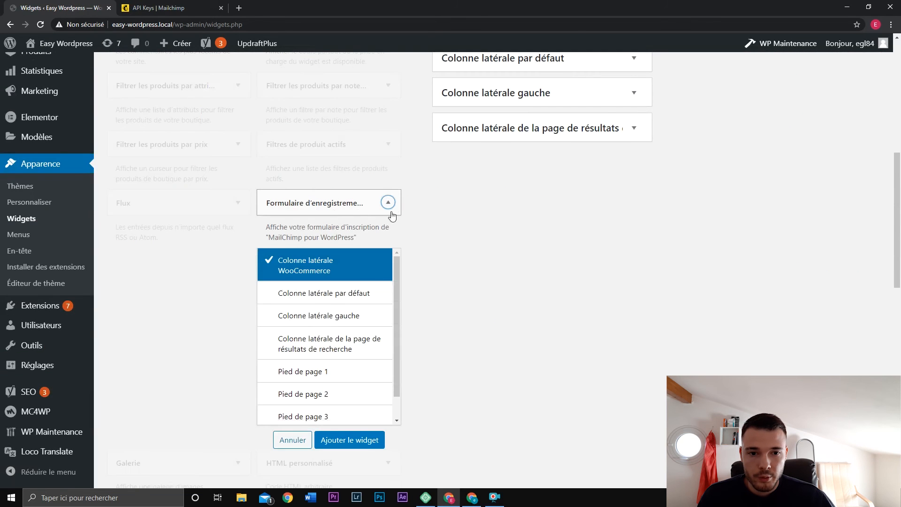
pyautogui.click(346, 371)
pyautogui.click(349, 440)
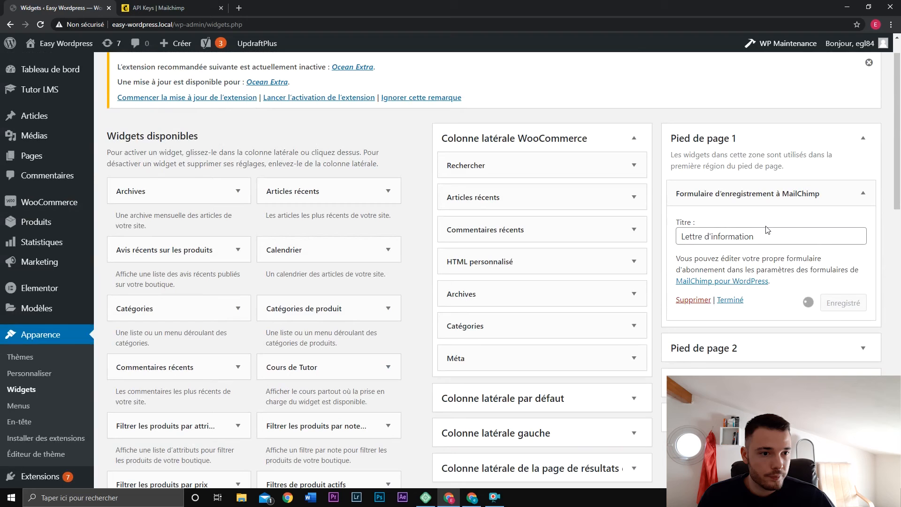
pyautogui.click(768, 233)
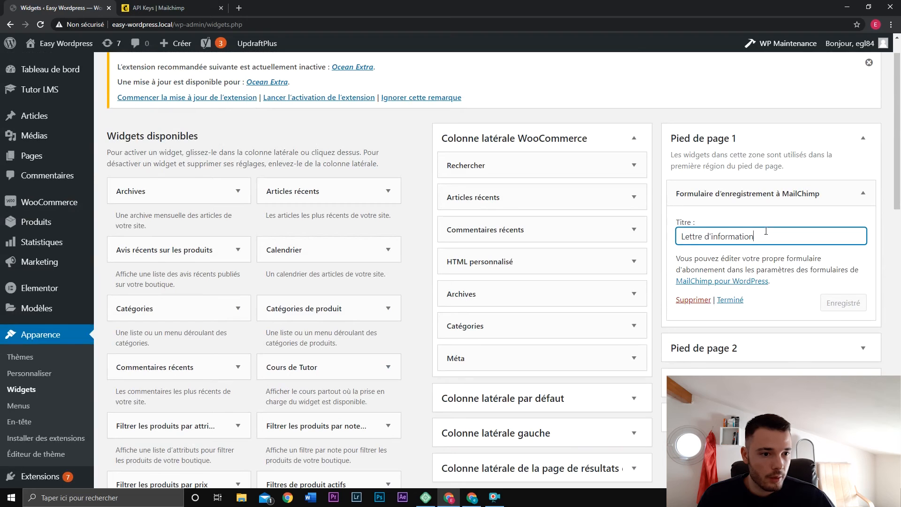
pyautogui.tripleClick(769, 234)
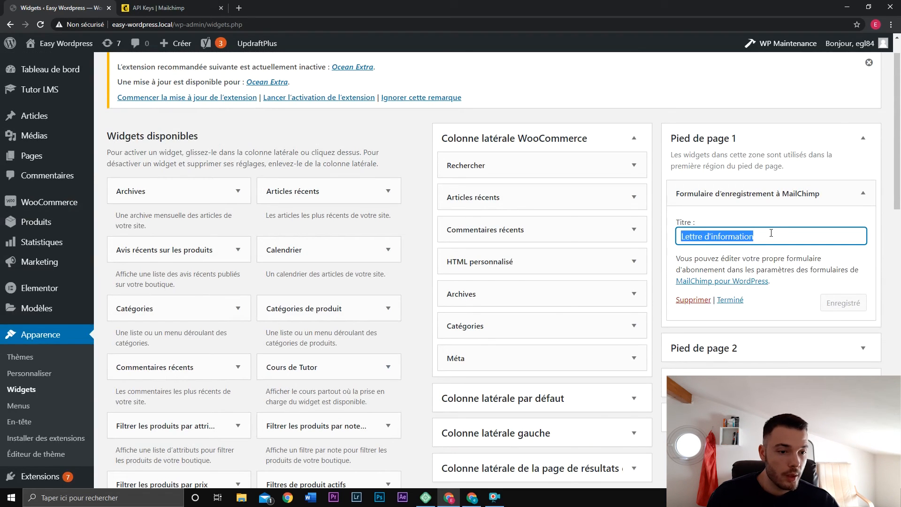
pyautogui.click(801, 271)
# Open the live site via Aller sur le site from the site-name menu.
pyautogui.moveTo(69, 43)
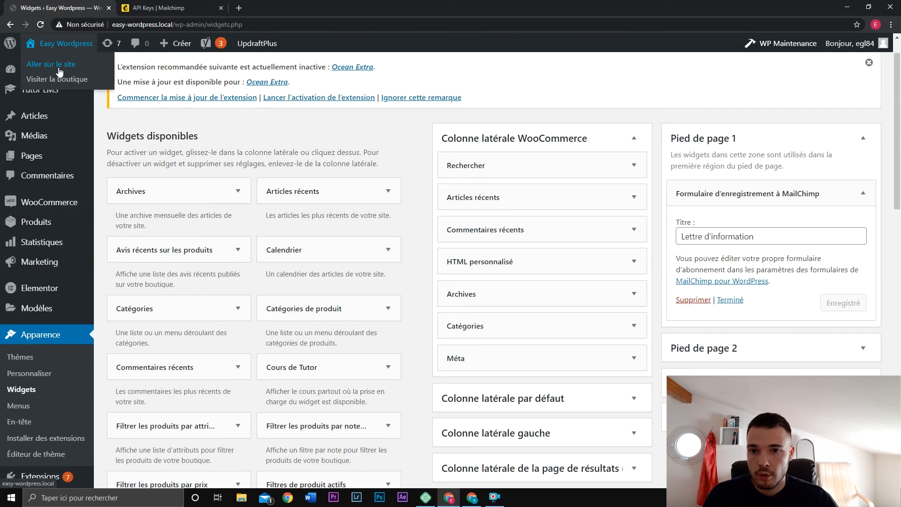
pyautogui.middleClick(58, 65)
pyautogui.click(169, 6)
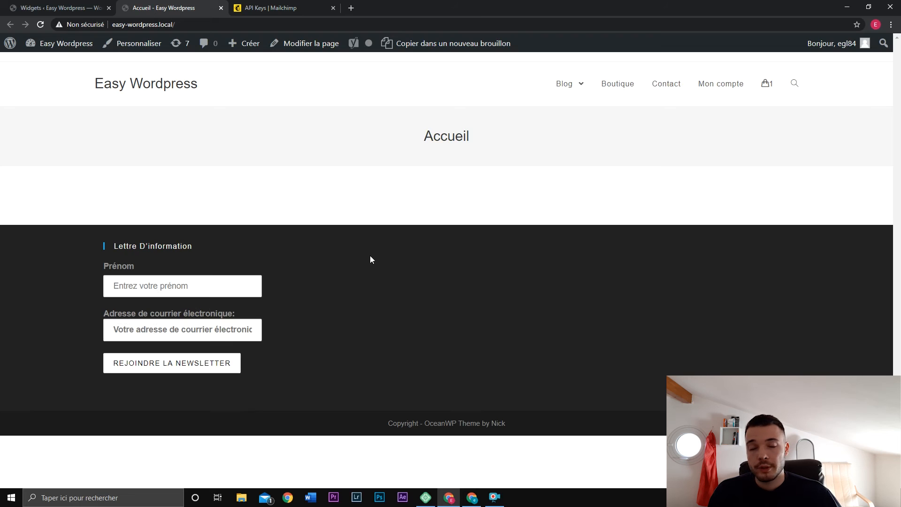
# Submit a test e-mail address in the footer Lettre d'information form and confirm the success message.
pyautogui.write('Enzo')
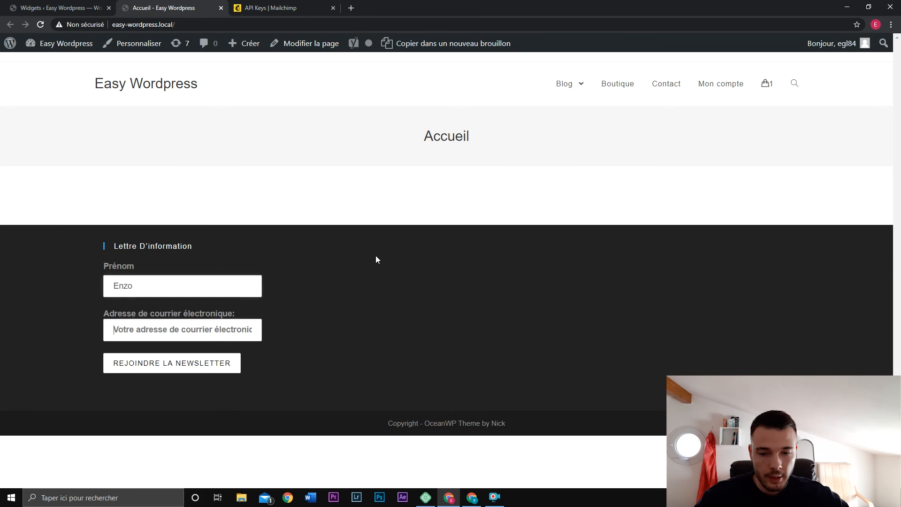
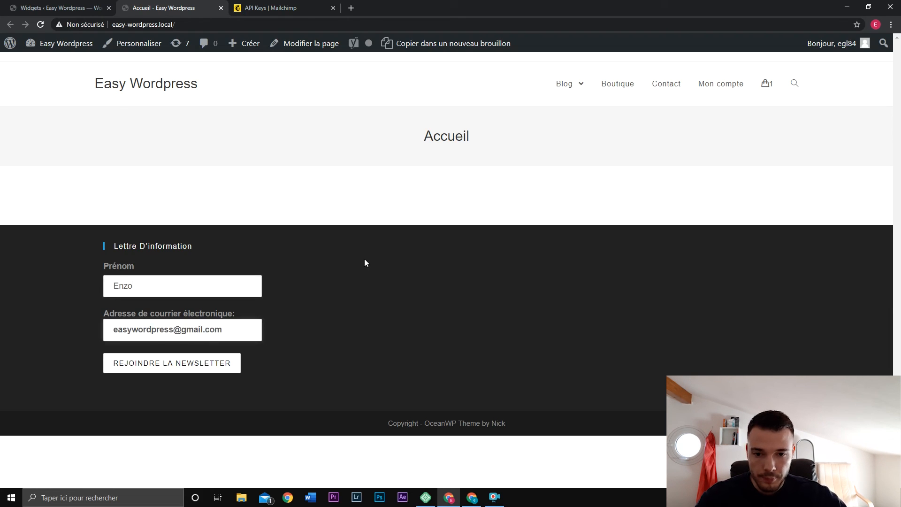
pyautogui.click(213, 370)
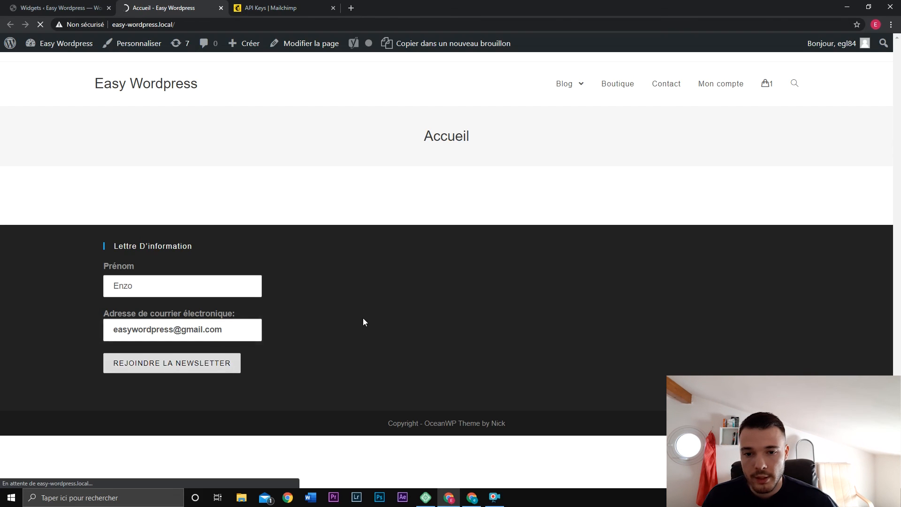
pyautogui.moveTo(107, 389); pyautogui.dragTo(91, 374)
pyautogui.click(233, 398)
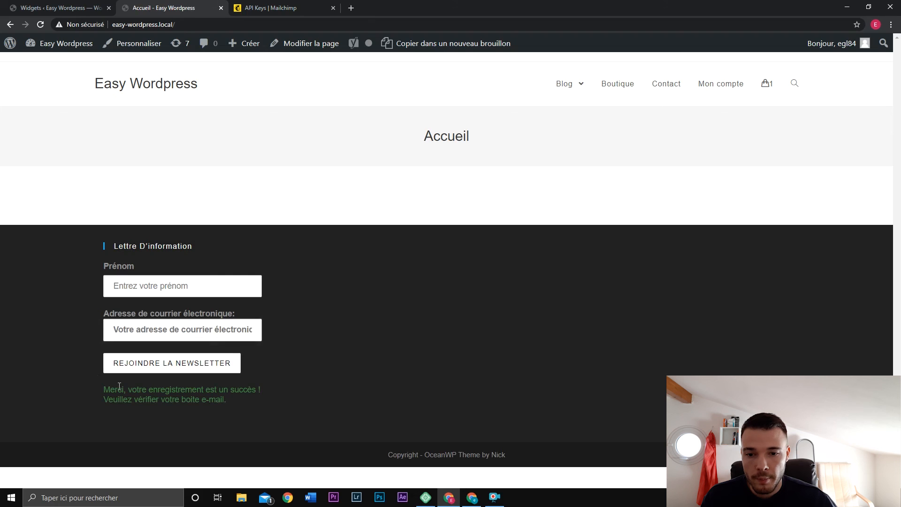